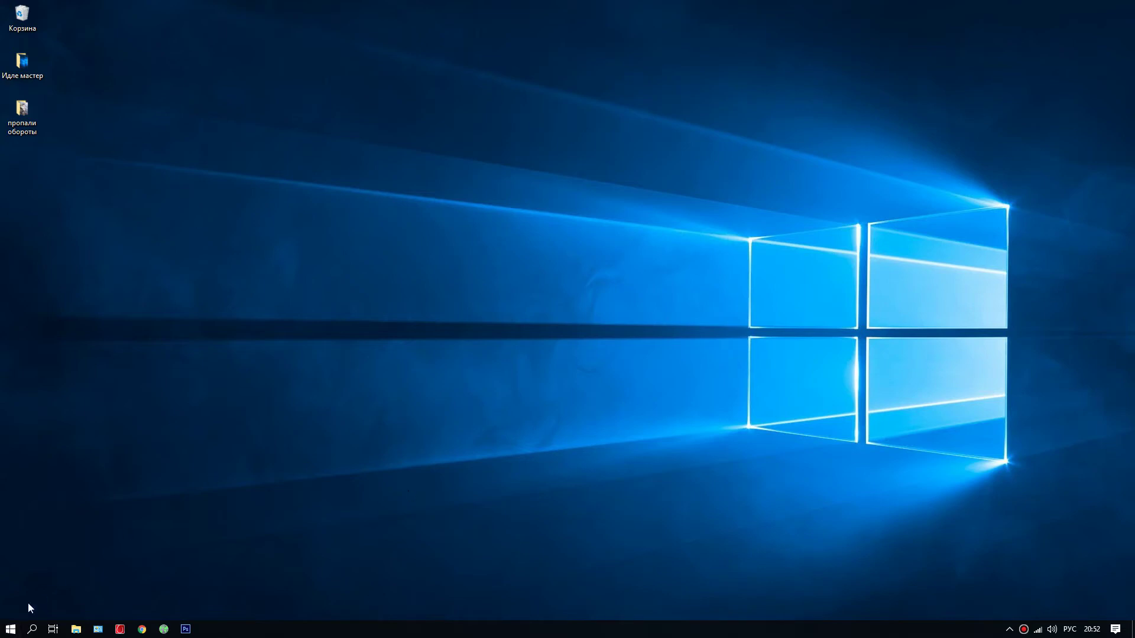
Review the installed feature update in the Windows Update history (Журнал обновлений), then return to the Settings home page.
left_click(10, 629)
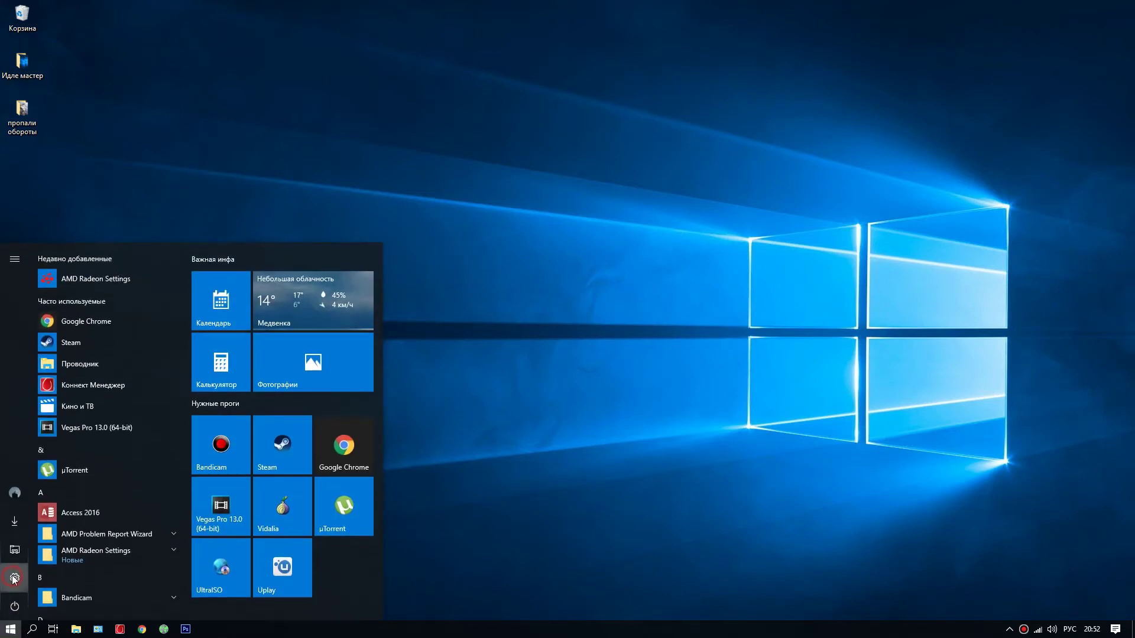
left_click(22, 576)
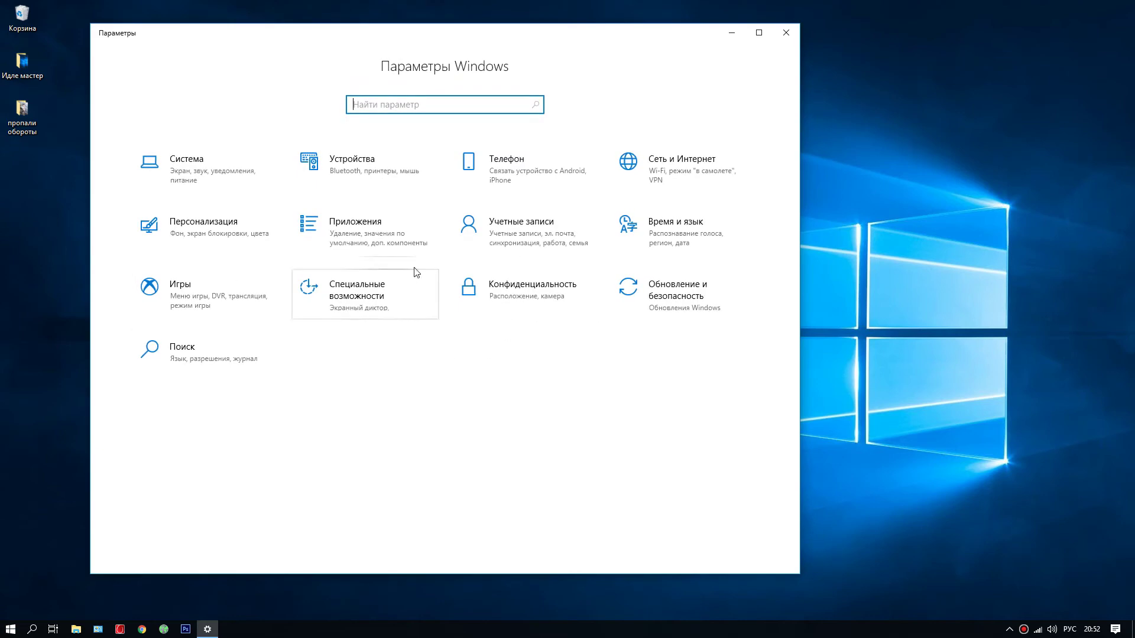
left_click(665, 294)
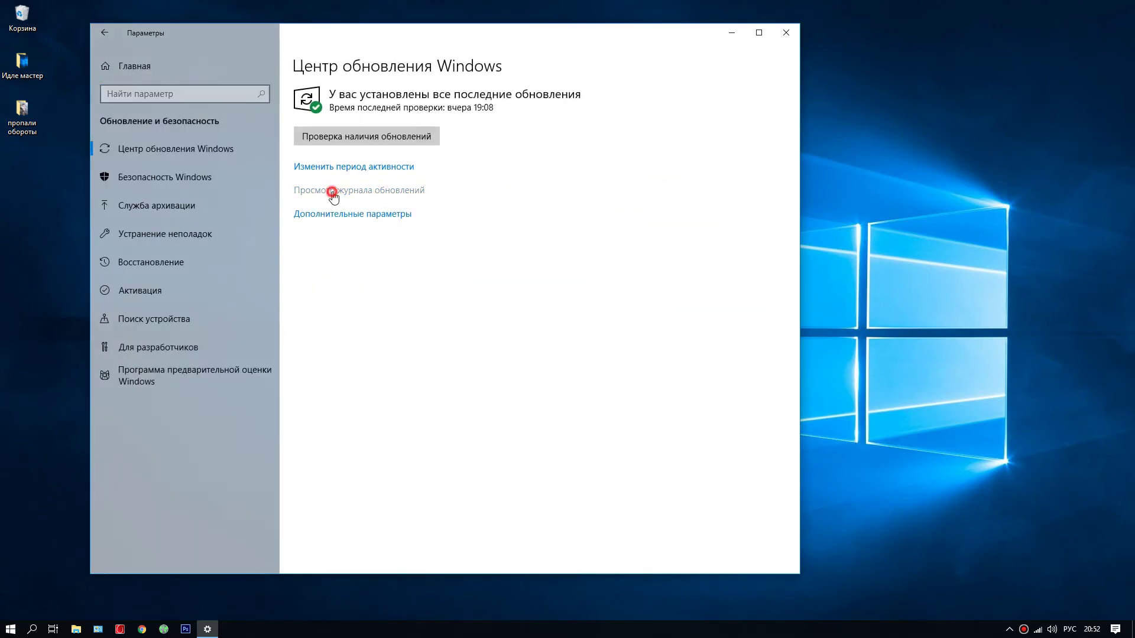
left_click(333, 191)
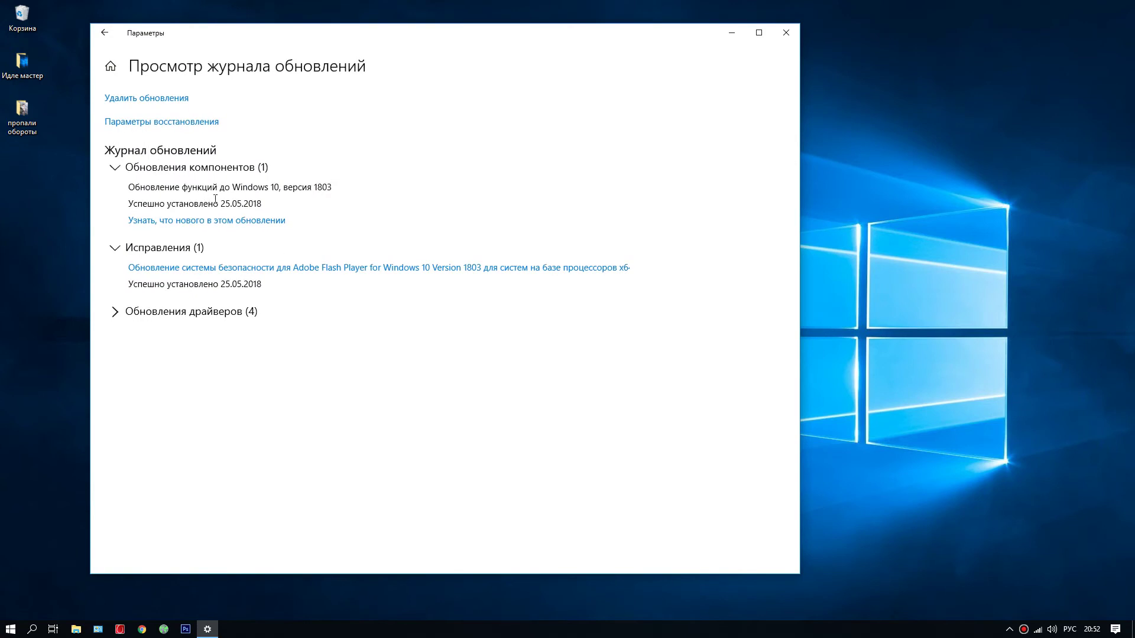
left_click_drag(288, 187, 330, 188)
left_click(351, 184)
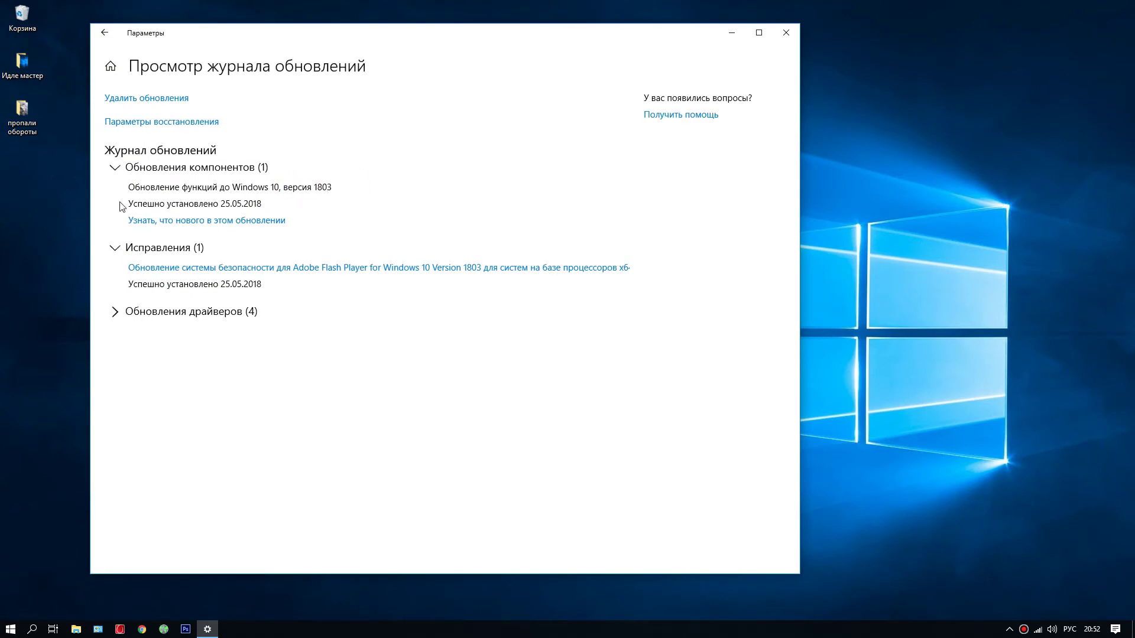
left_click(105, 33)
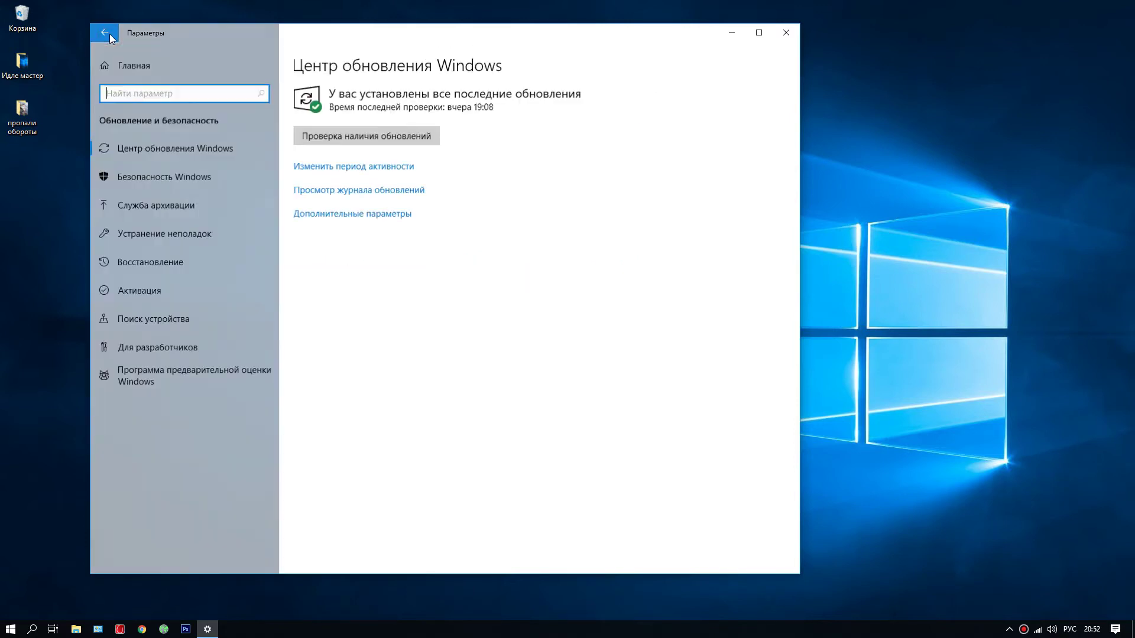
left_click(112, 54)
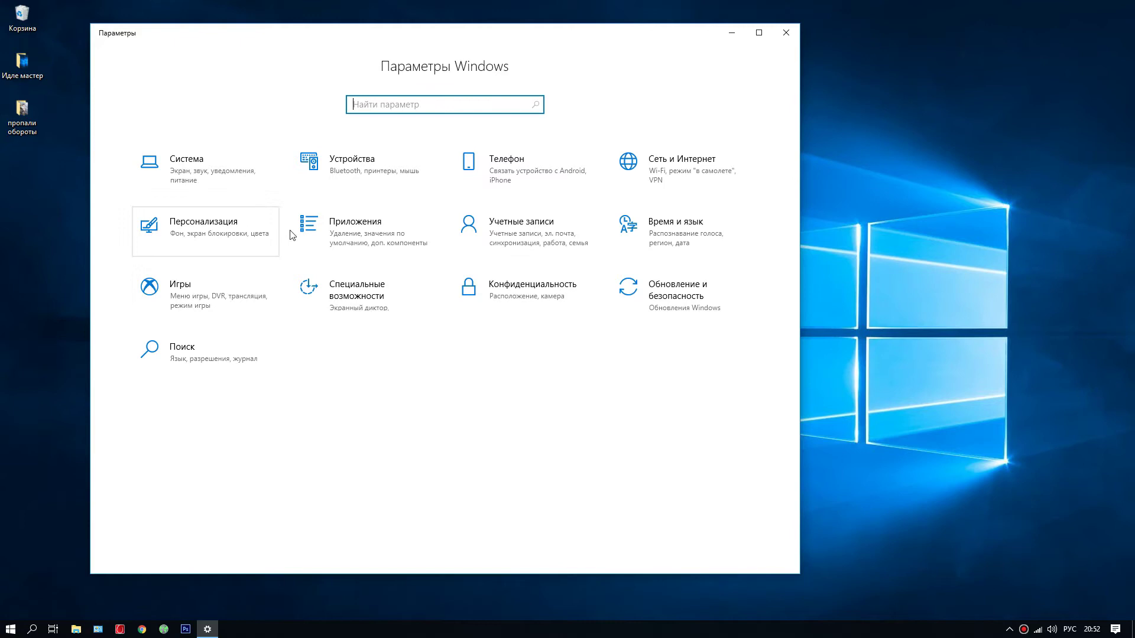
Check the Windows edition, version and build on the О системе page of the system settings, then close Settings.
left_click(187, 156)
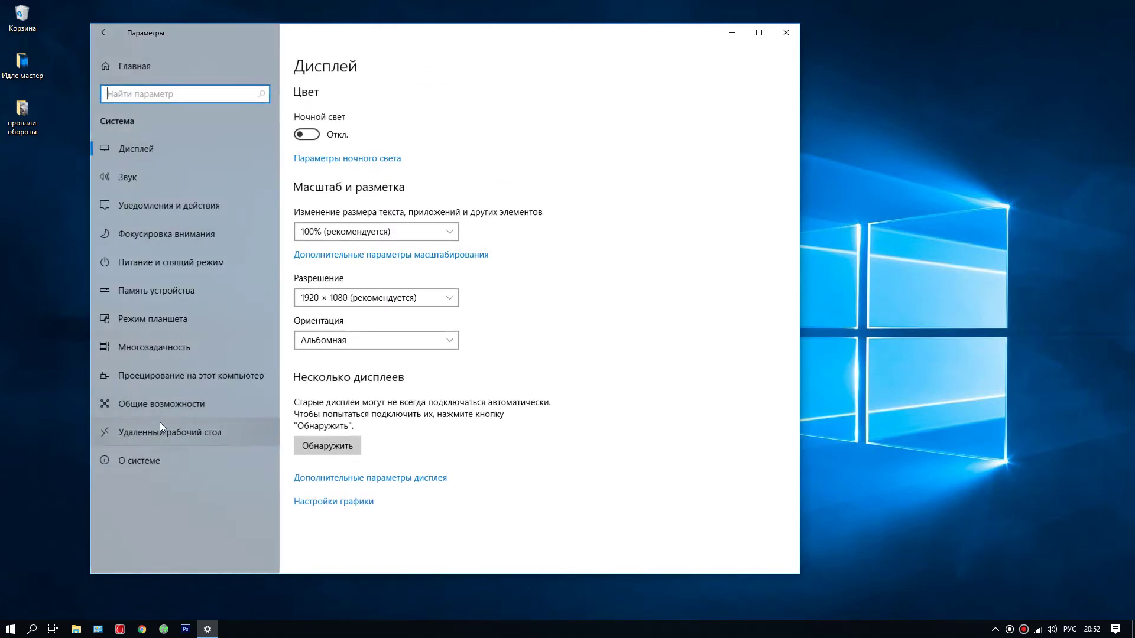
left_click(133, 461)
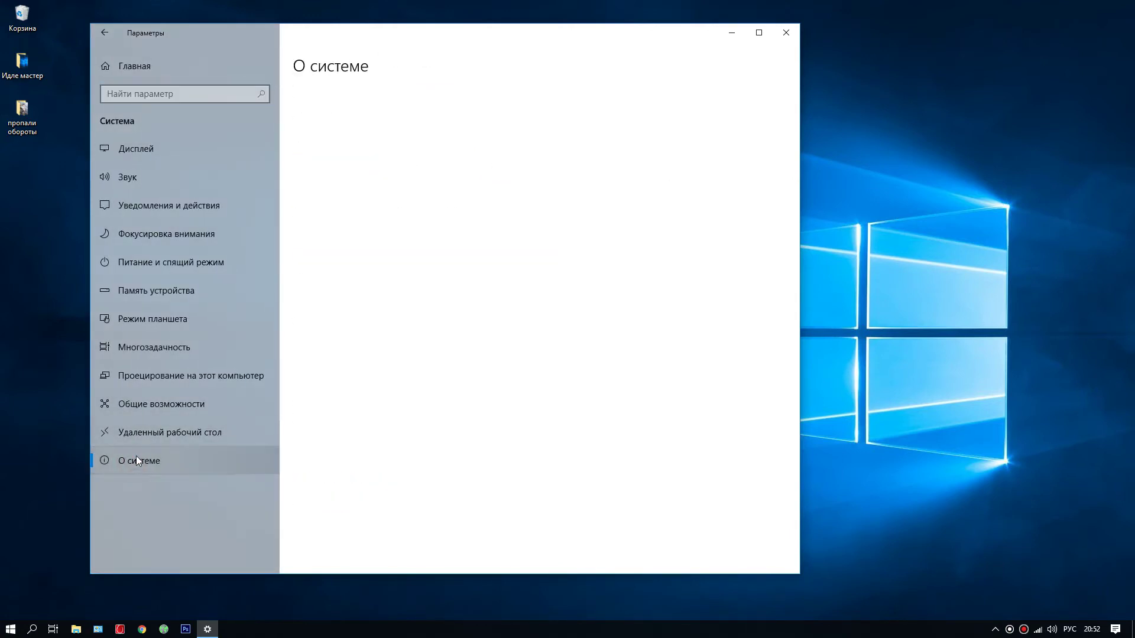
scroll(393, 387, "down", 3)
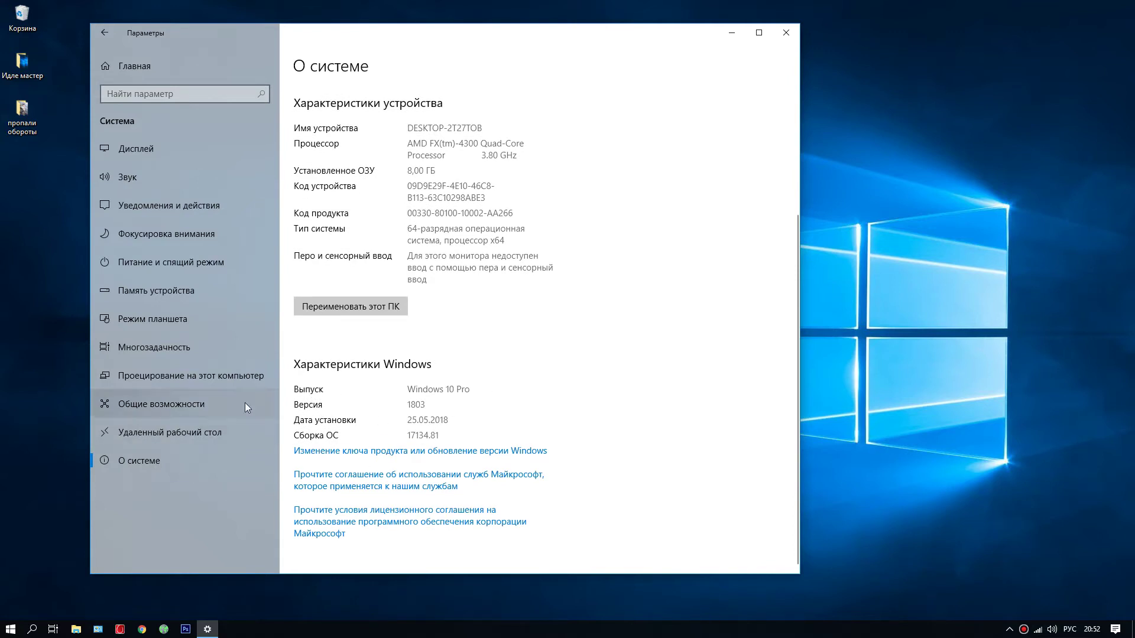
left_click(106, 34)
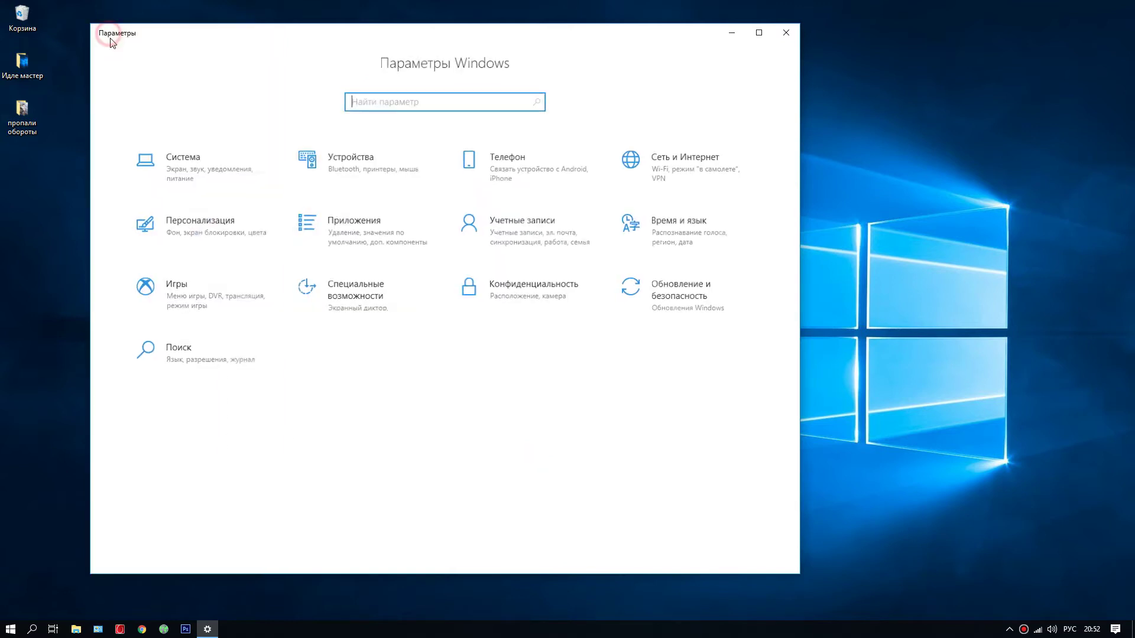
left_click(786, 32)
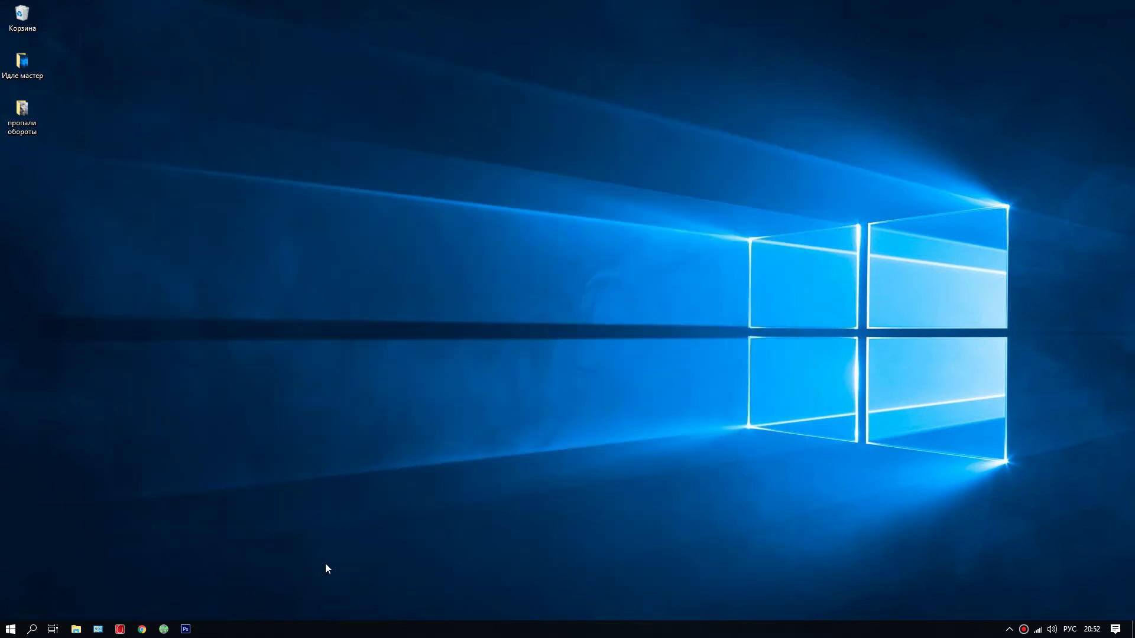
Inspect the CPU, memory and disk load of running processes in Task Manager, then close it.
right_click(385, 632)
left_click(425, 580)
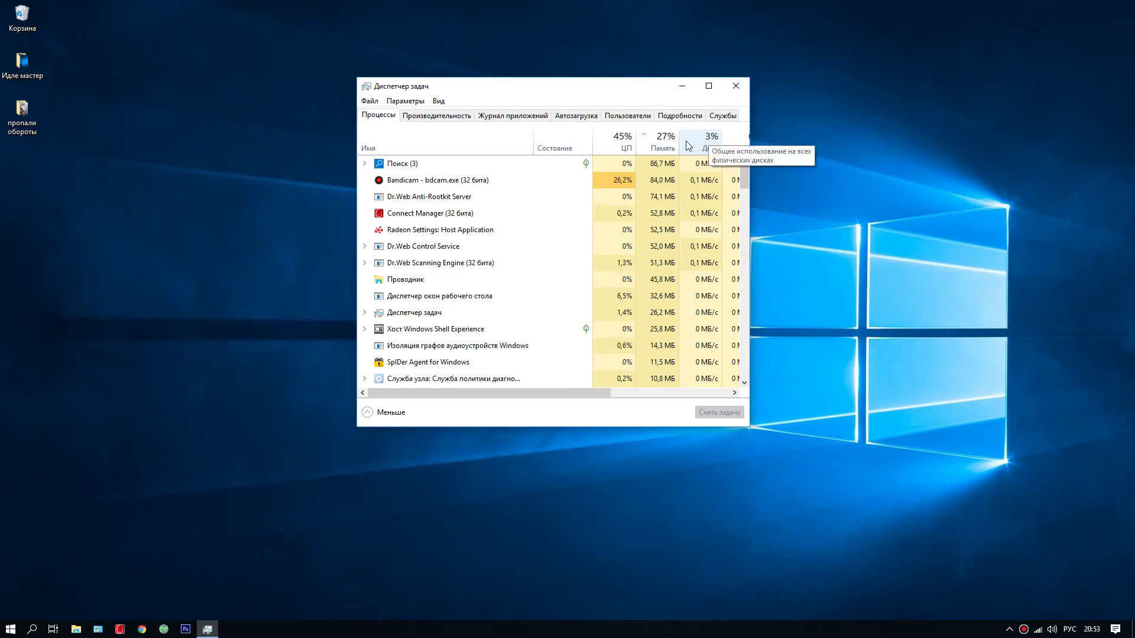
left_click(736, 86)
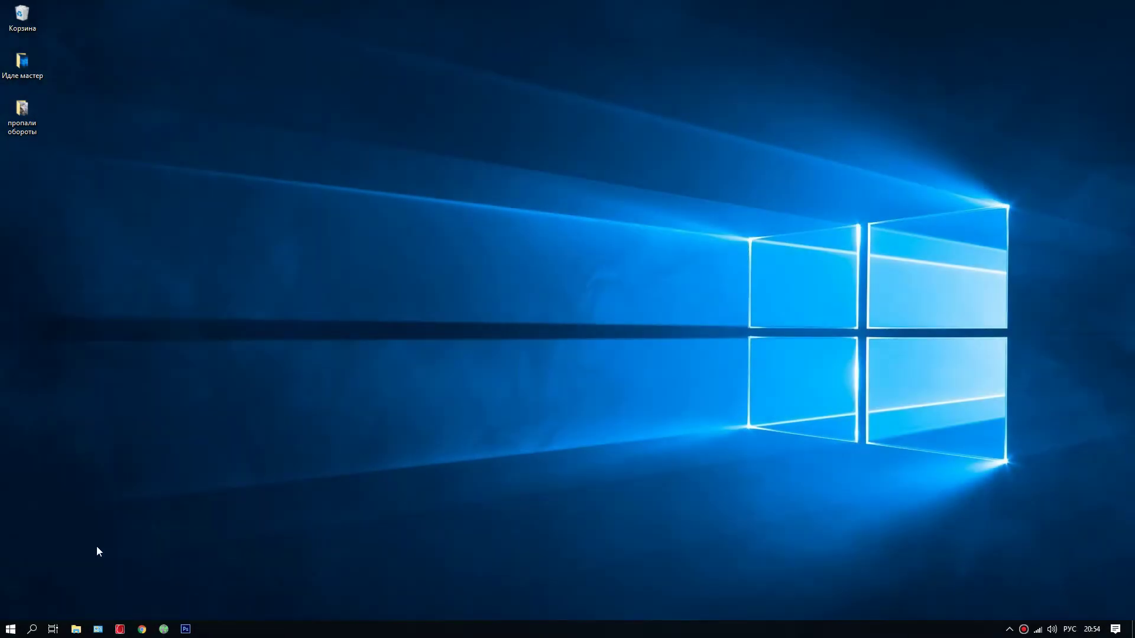
Check the background permission for apps on the Фоновые приложения page of the privacy settings, then return to the Settings home page.
left_click(10, 629)
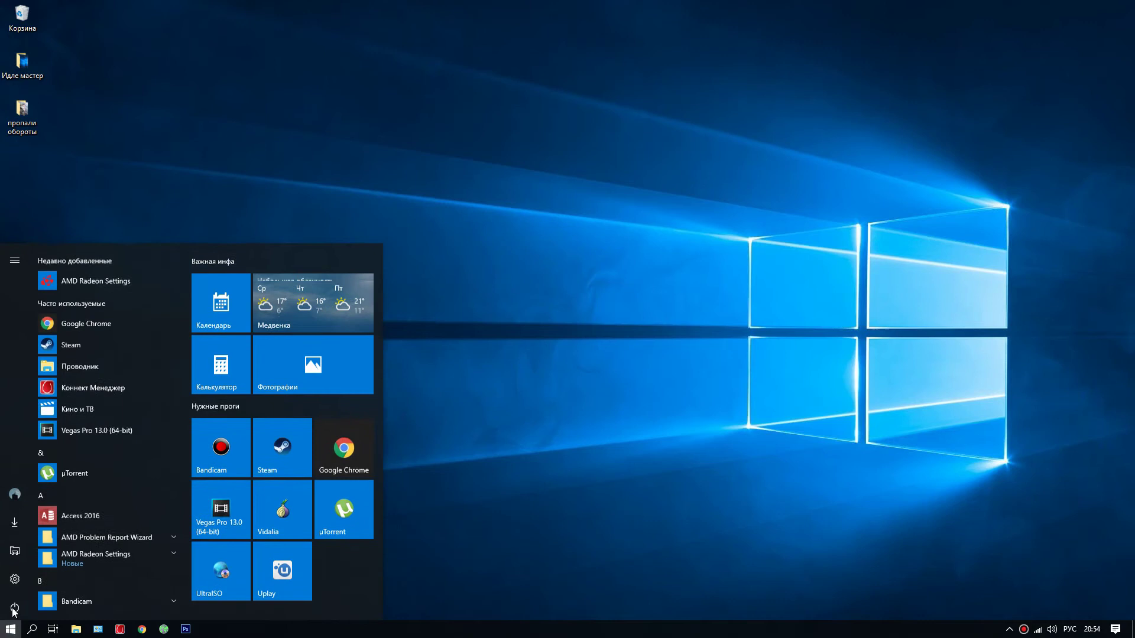
left_click(14, 581)
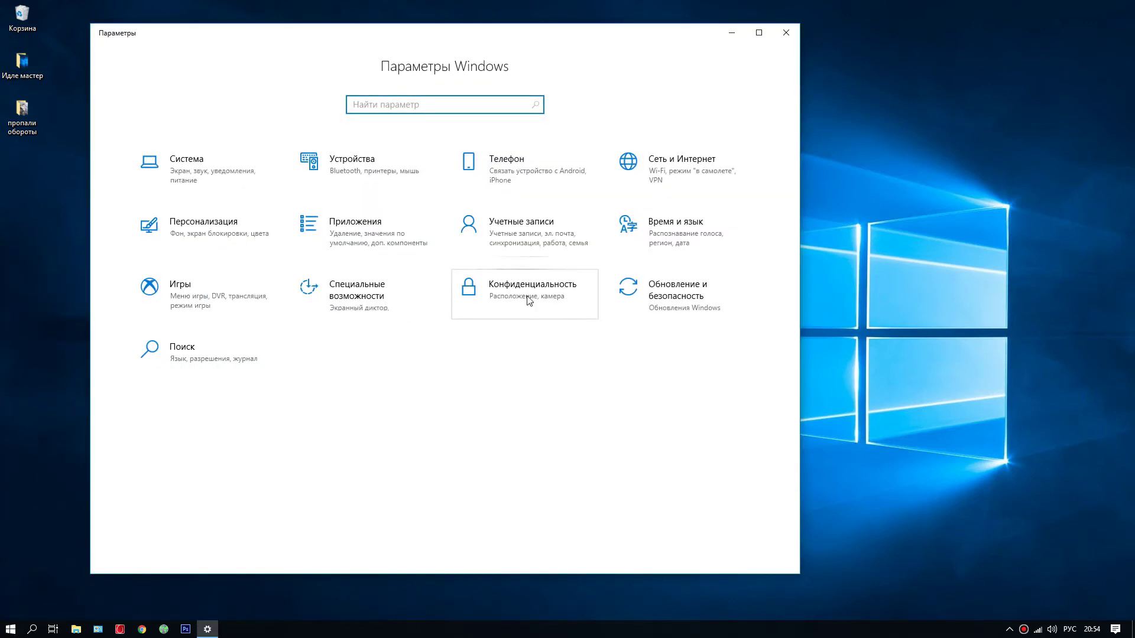
left_click(506, 293)
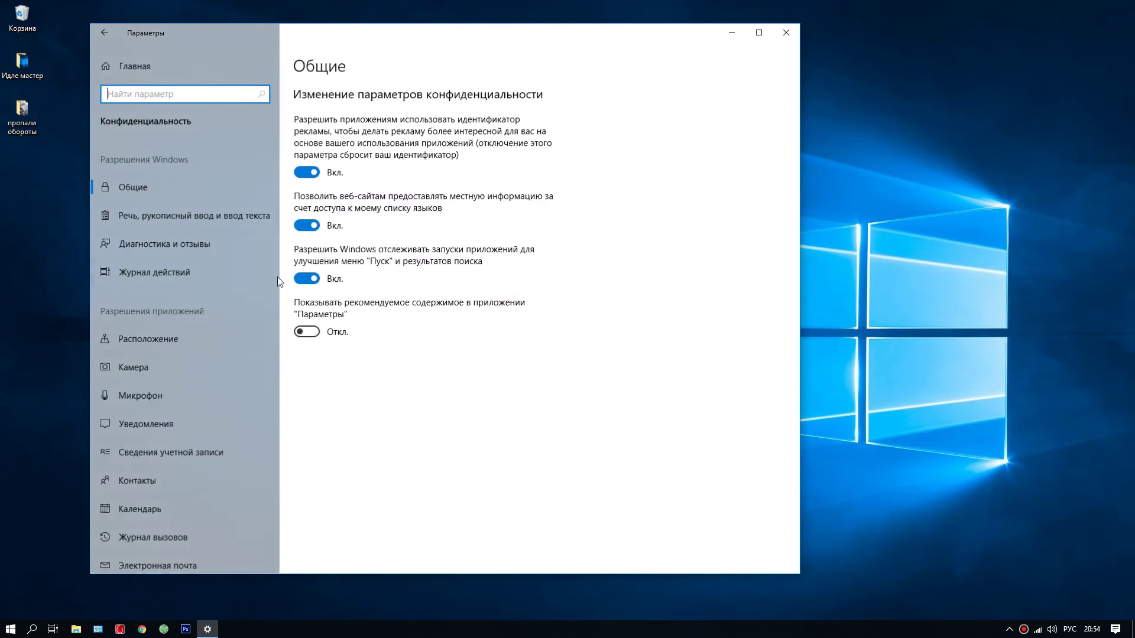
scroll(198, 294, "down", 5)
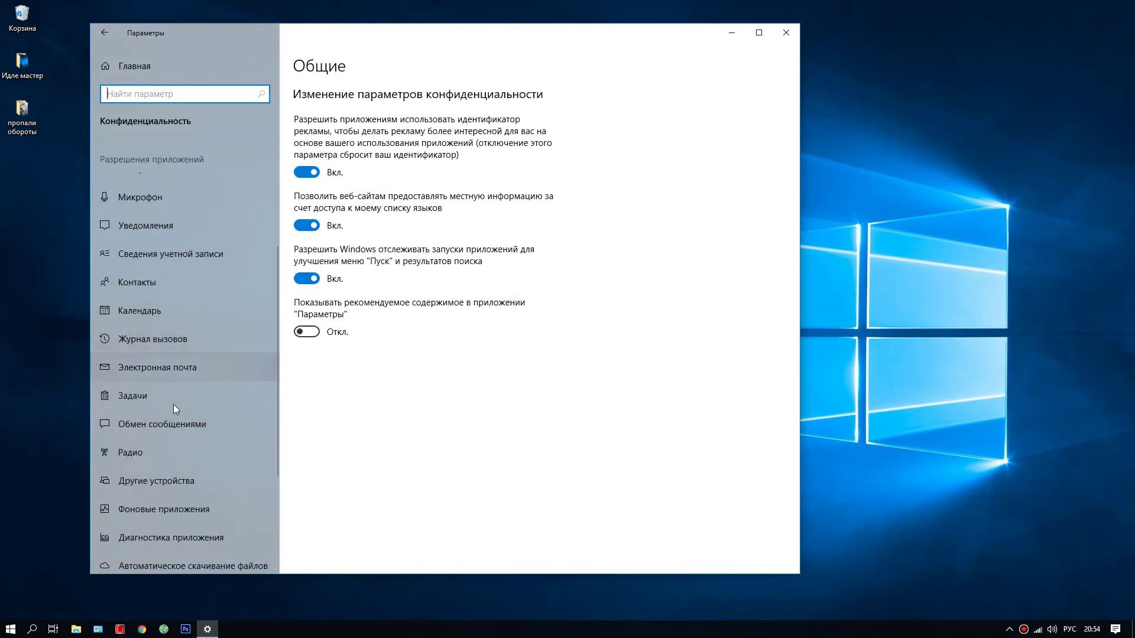
scroll(161, 377, "down", 1)
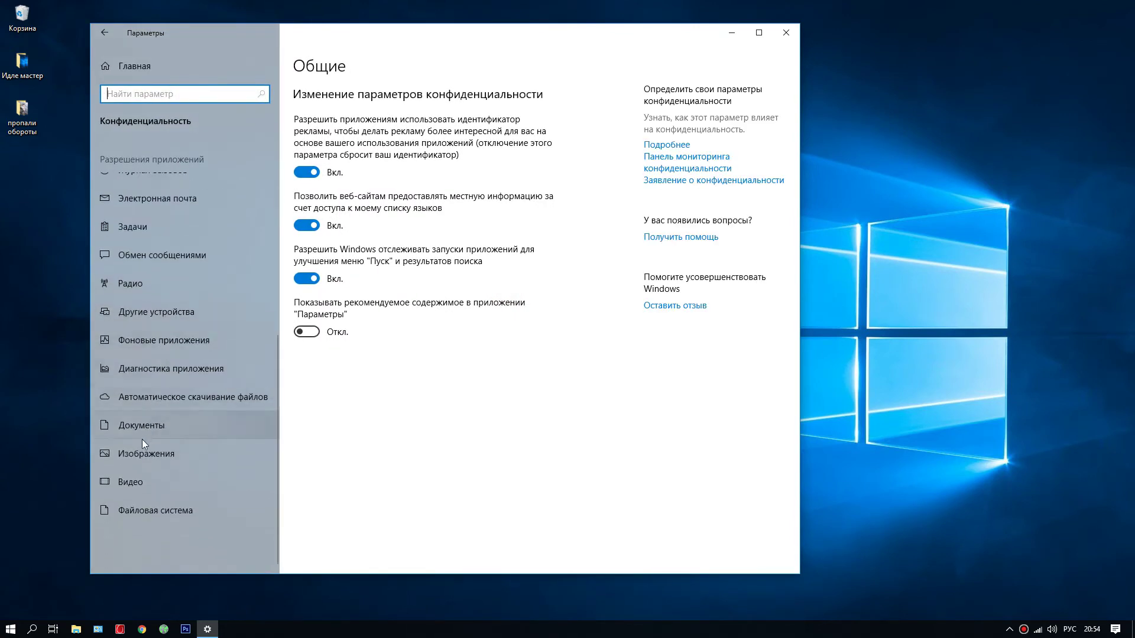
left_click(143, 344)
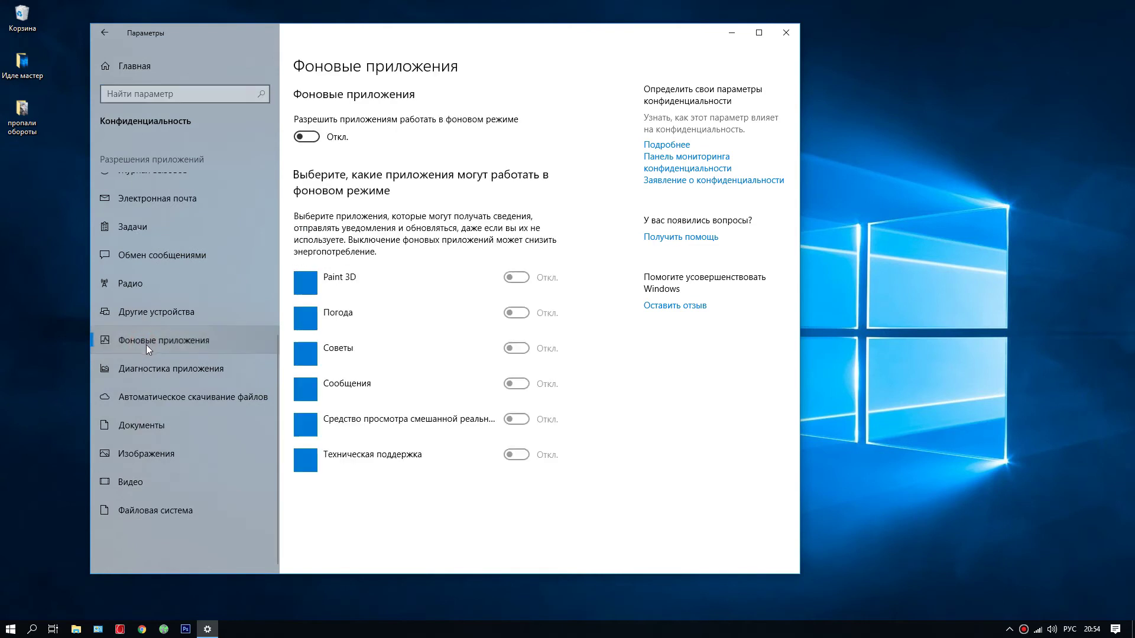
scroll(375, 234, "down", 10)
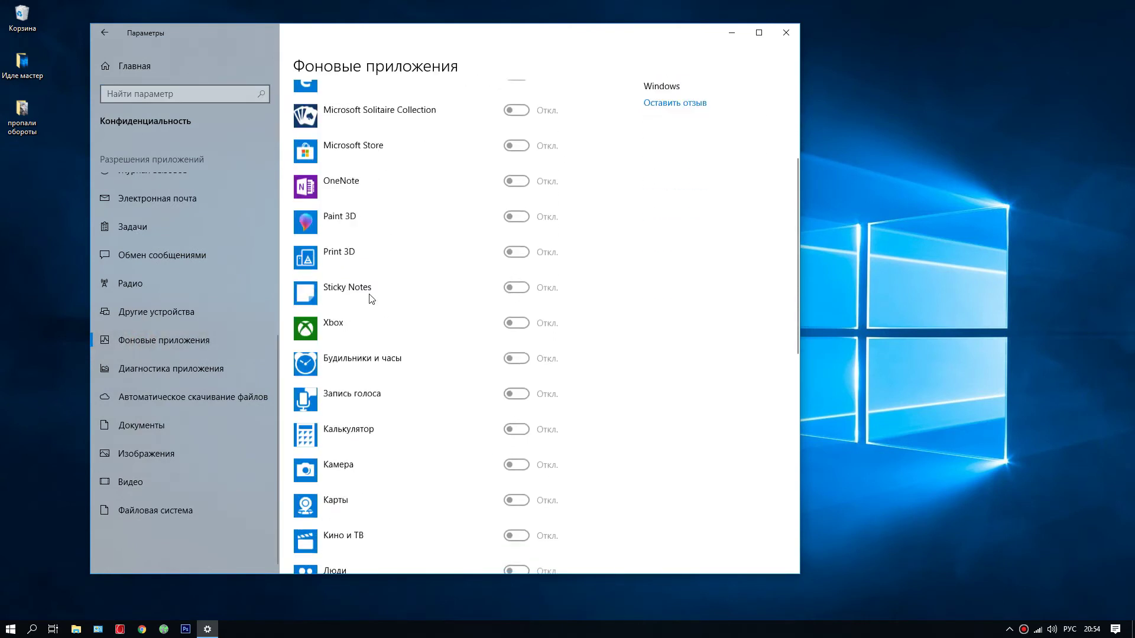
scroll(368, 313, "up", 10)
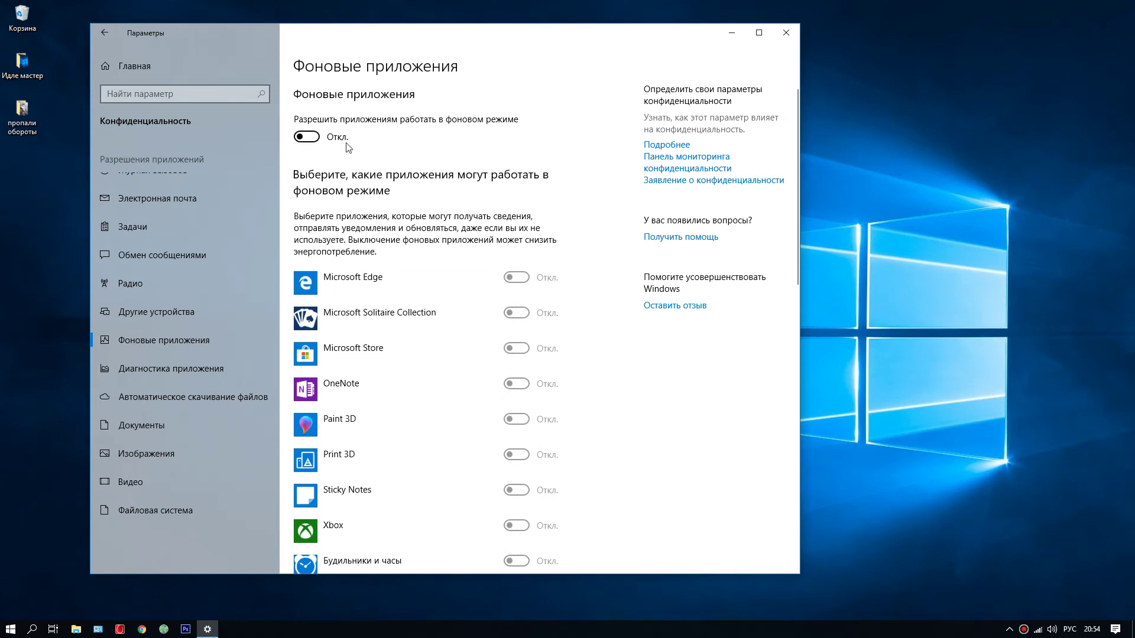
scroll(161, 309, "up", 5)
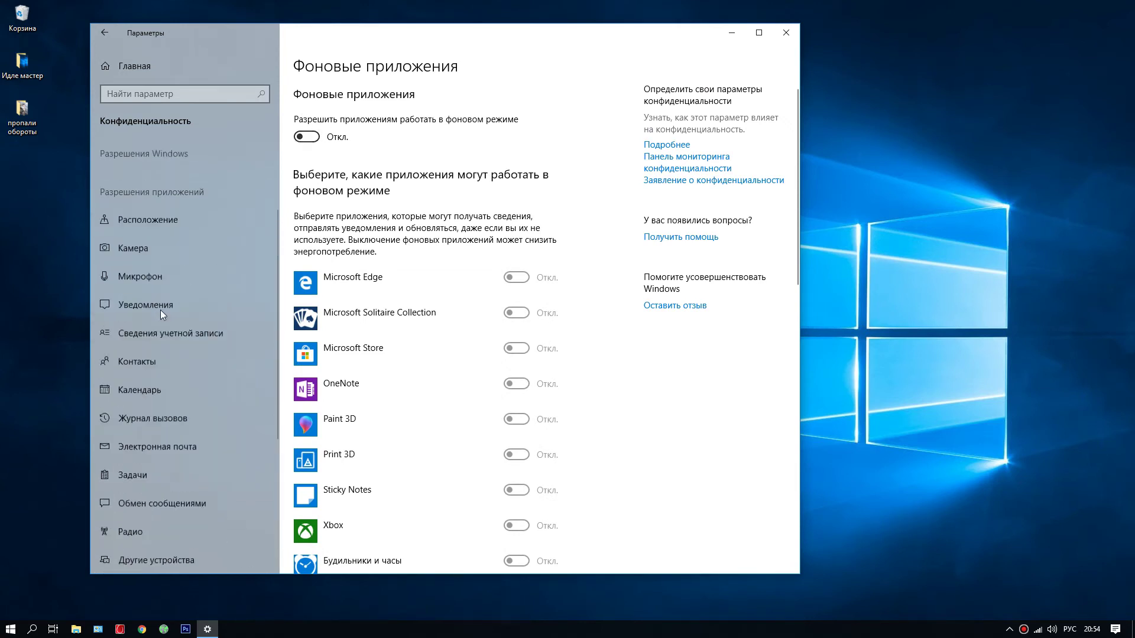
left_click(95, 73)
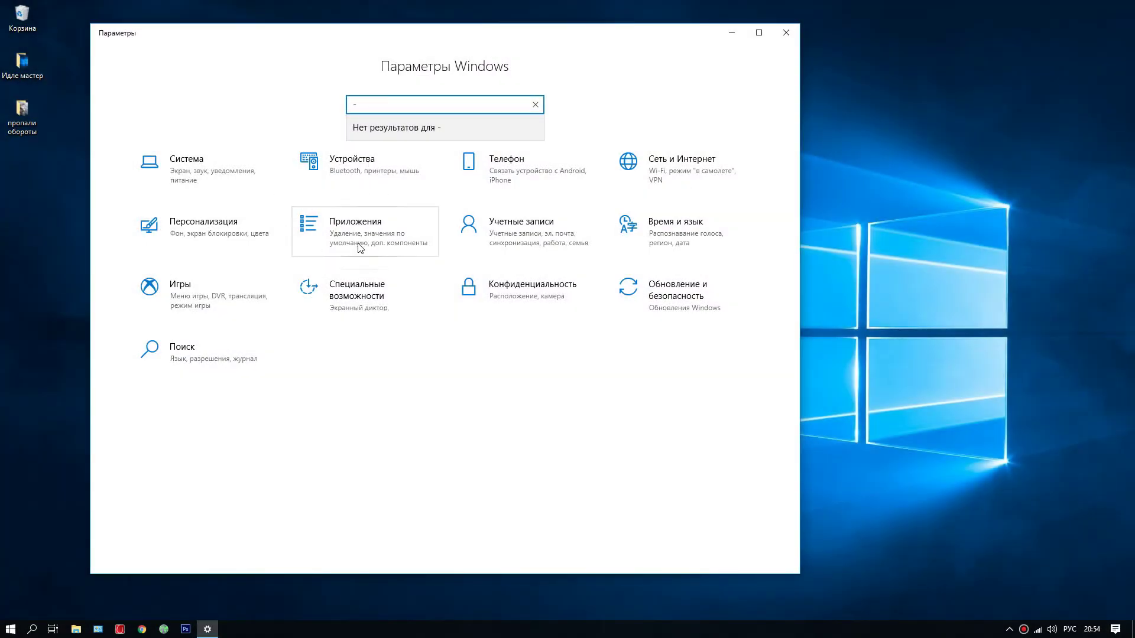
Turn off website linking for Microsoft Edge and both Карты entries under Приложения для веб-сайтов.
left_click(351, 235)
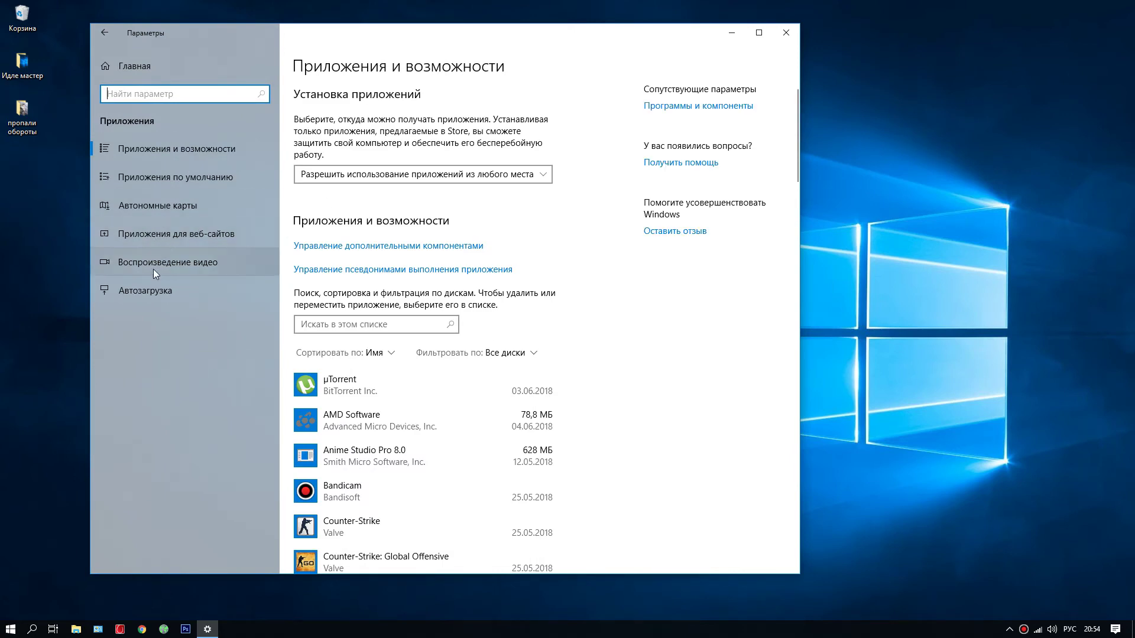
left_click(176, 237)
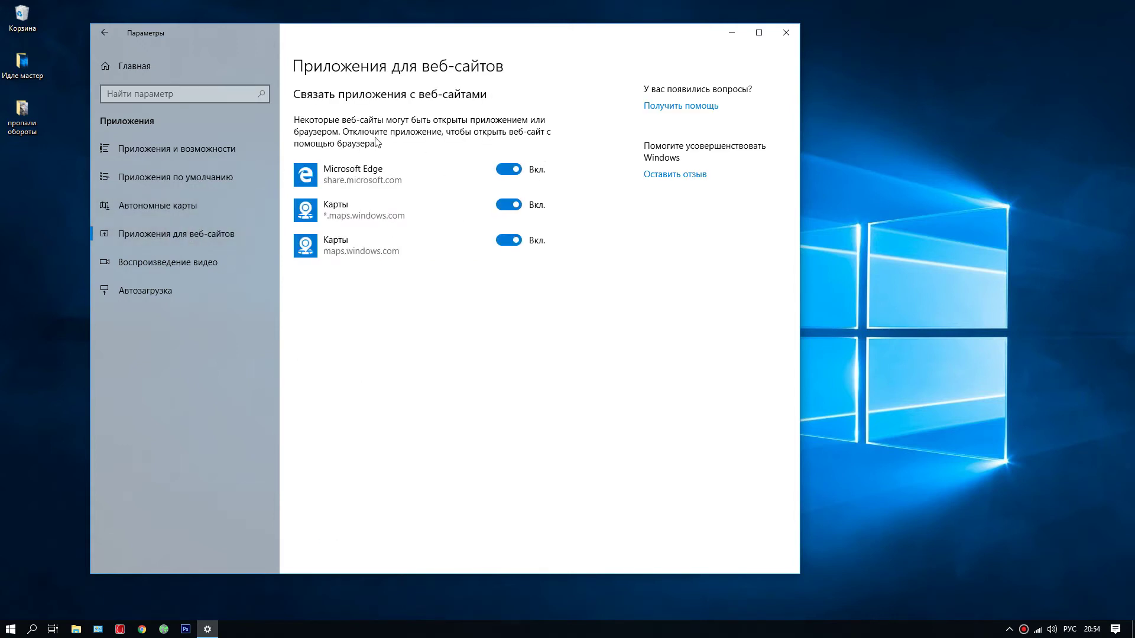
left_click(509, 169)
left_click(508, 206)
left_click(510, 240)
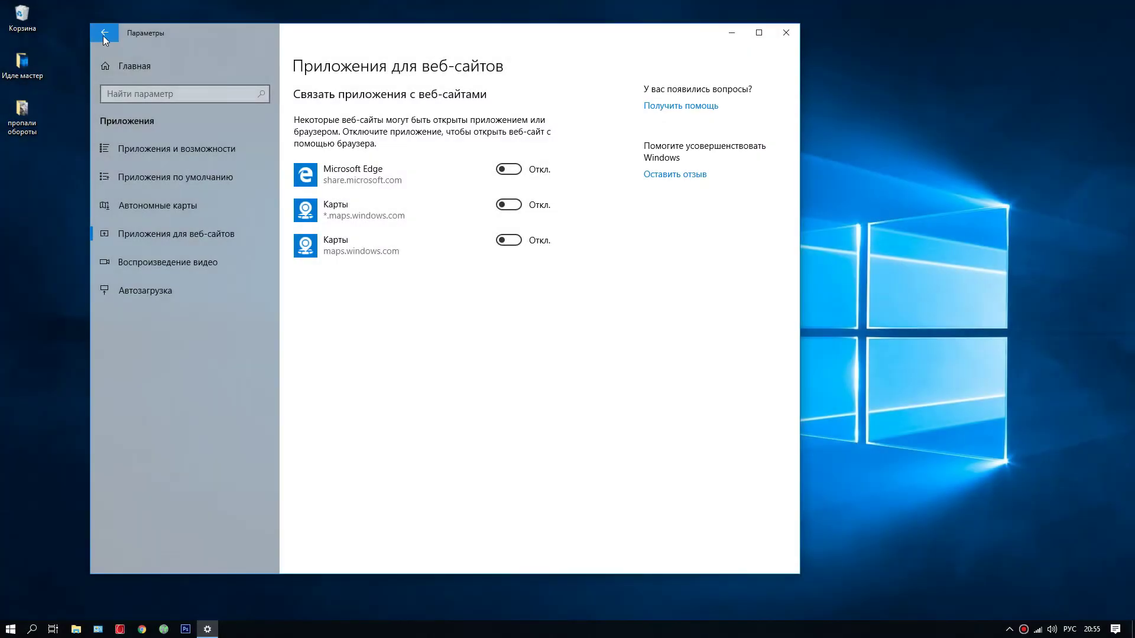
left_click(104, 33)
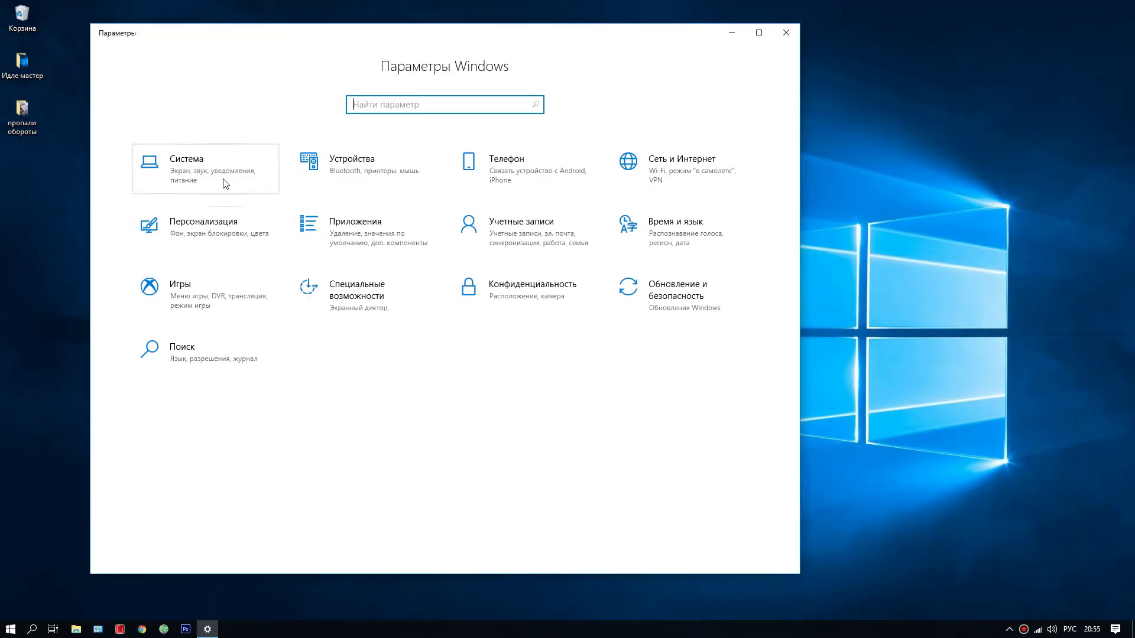
In Фокусировка внимания, disable the missed-notifications summary and the automatic rules for playing a game and duplicating the screen.
left_click(192, 169)
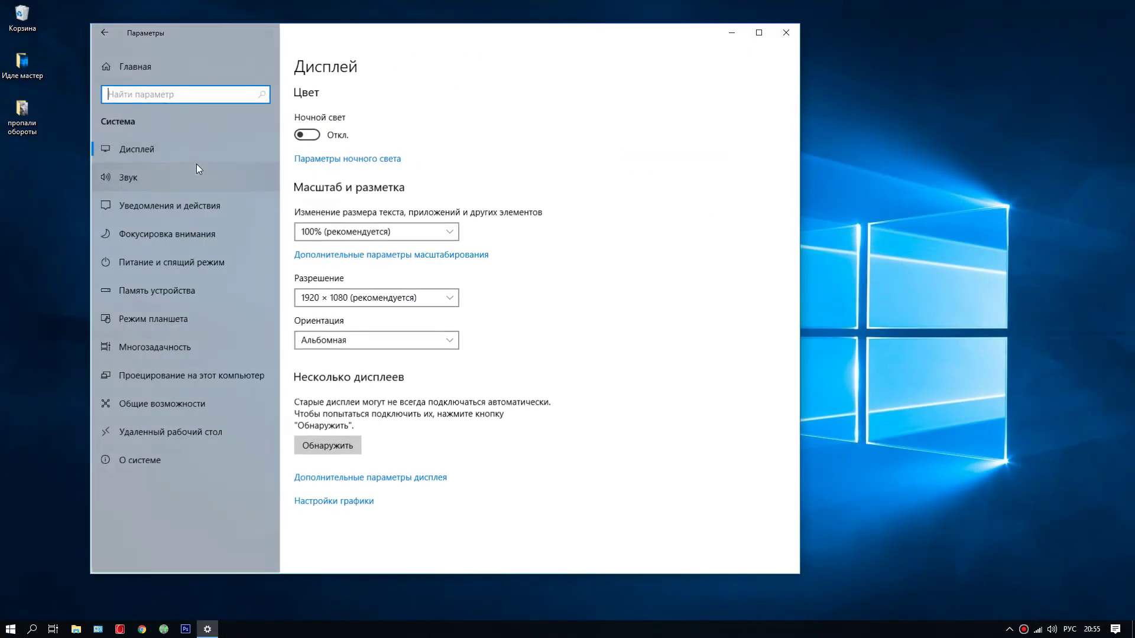
left_click(157, 234)
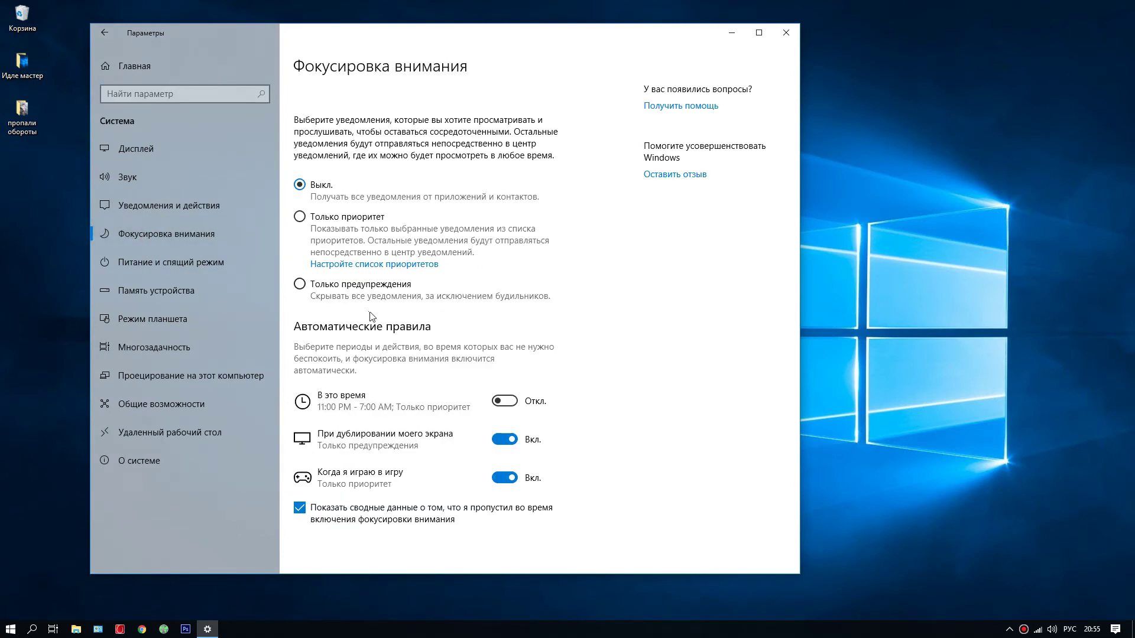
left_click(300, 507)
left_click(504, 478)
left_click(504, 439)
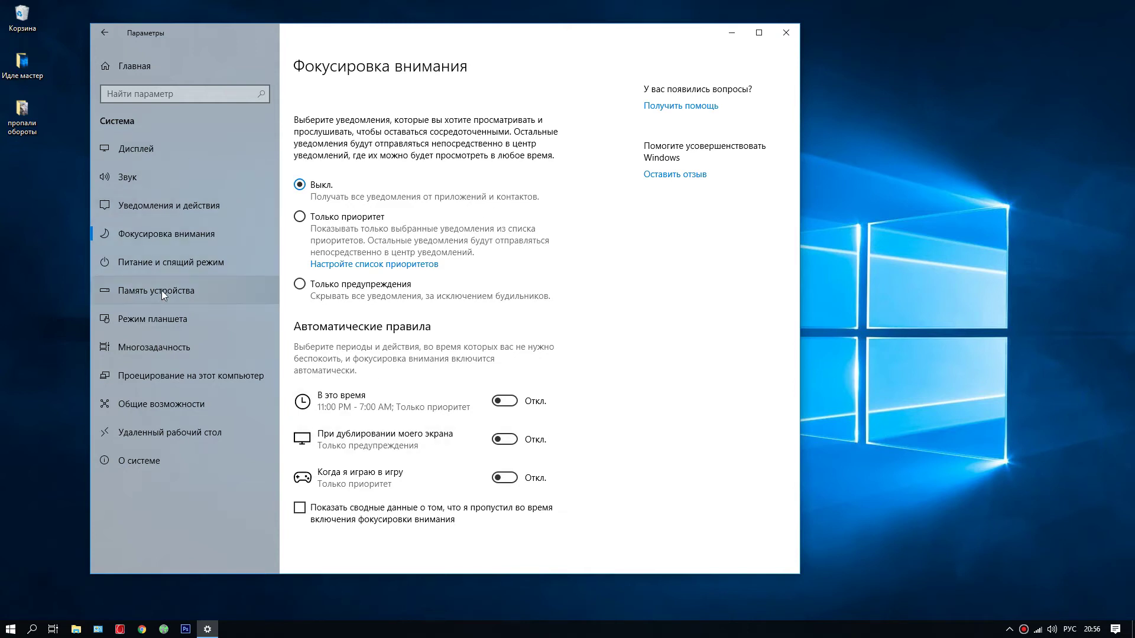
Turn off app transfer between devices in Общие возможности, and review the Многозадачность settings before leaving Settings.
left_click(152, 405)
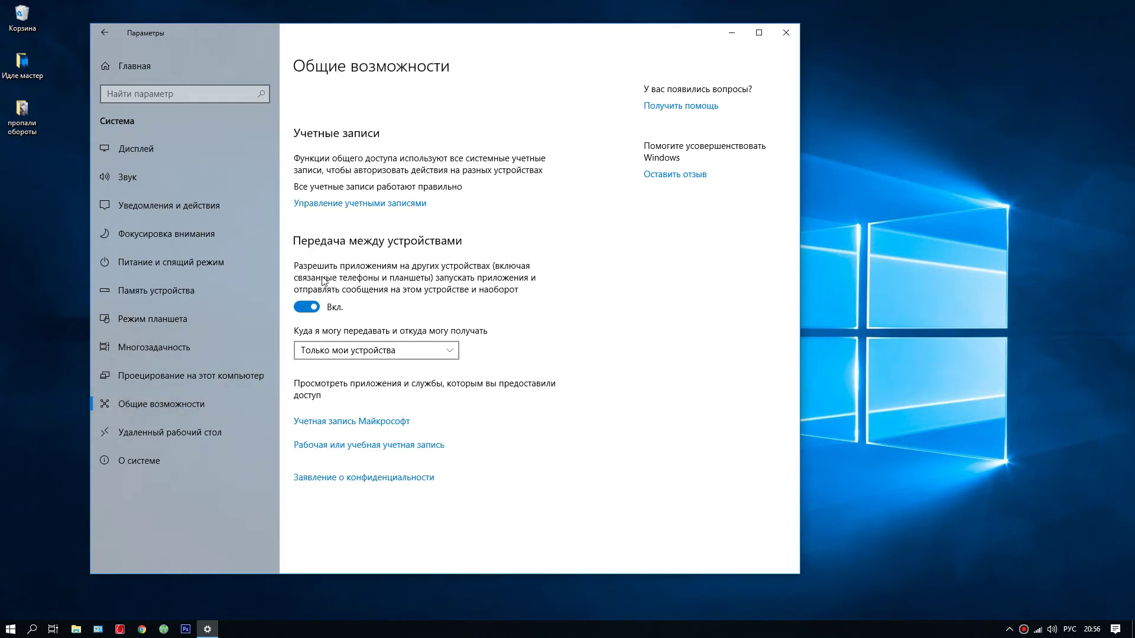
left_click(308, 307)
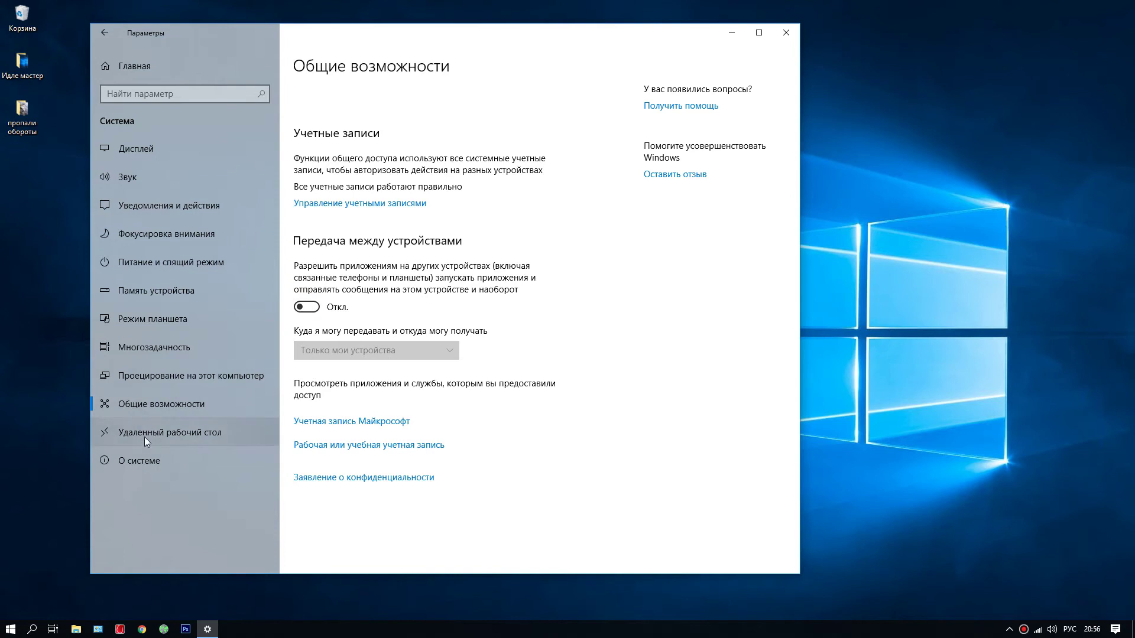
left_click(151, 347)
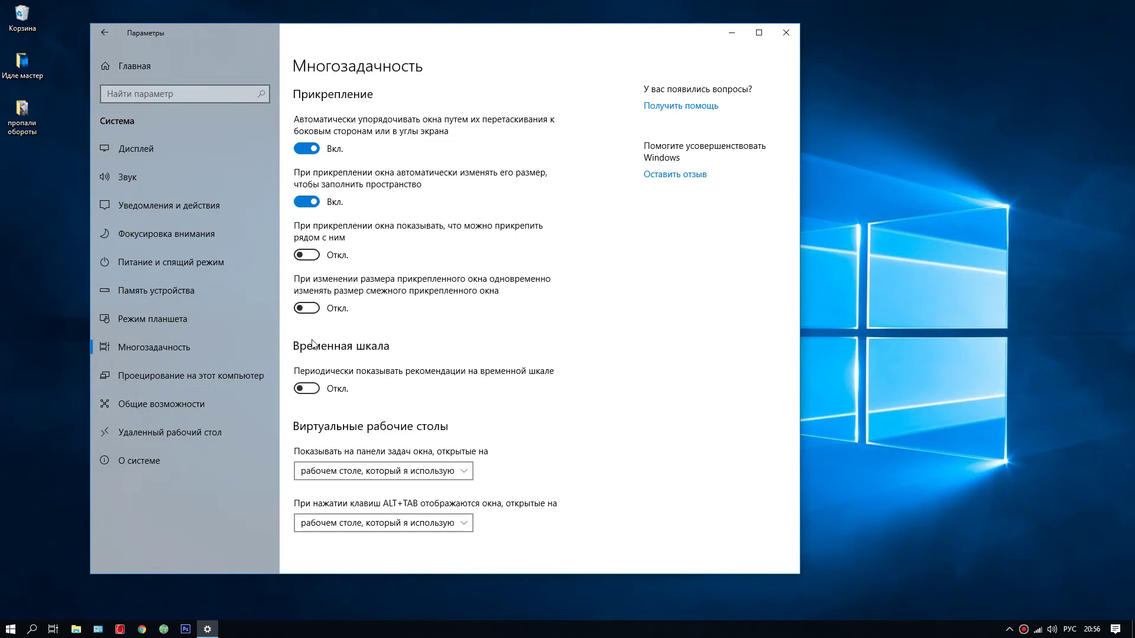
left_click(104, 32)
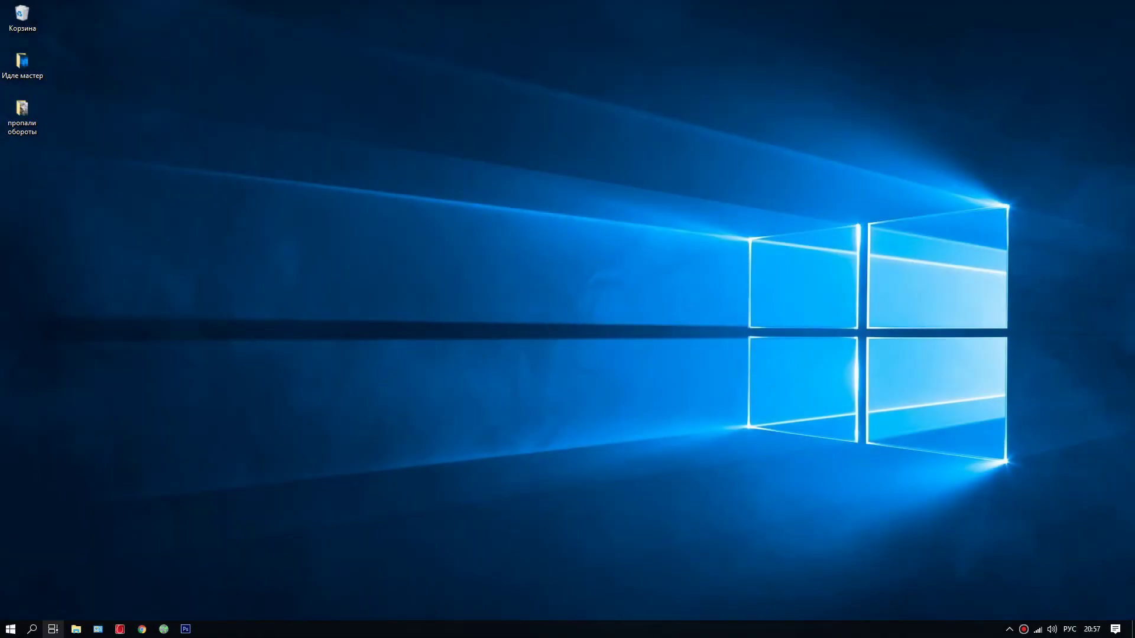
Find and open the Службы console through the Windows search, and reposition its window on the desktop.
left_click(29, 630)
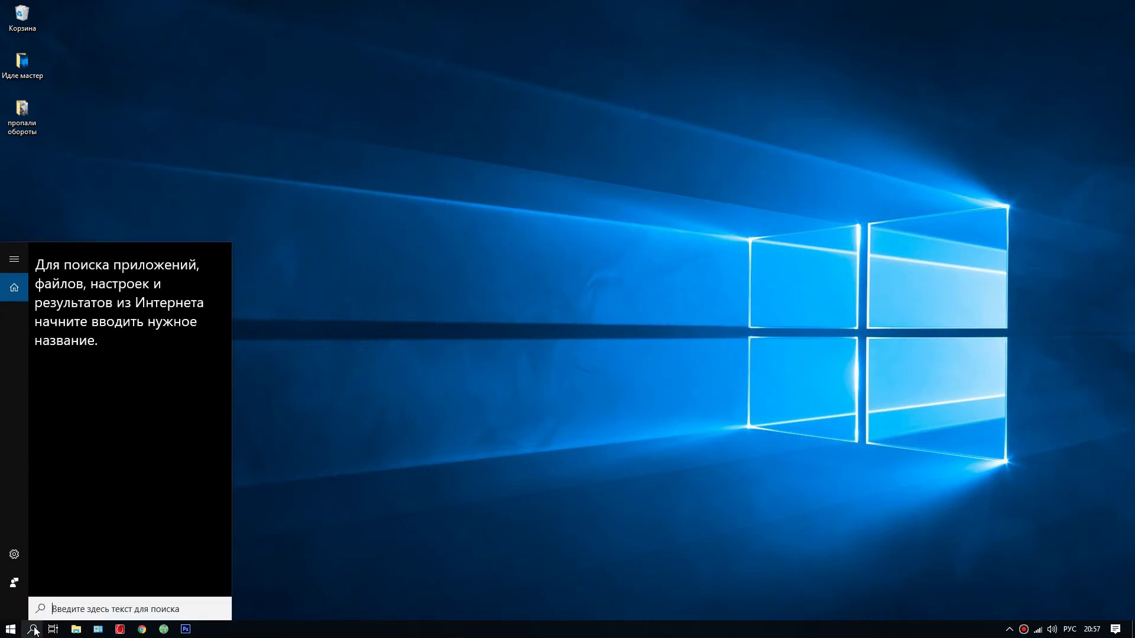
type("службы")
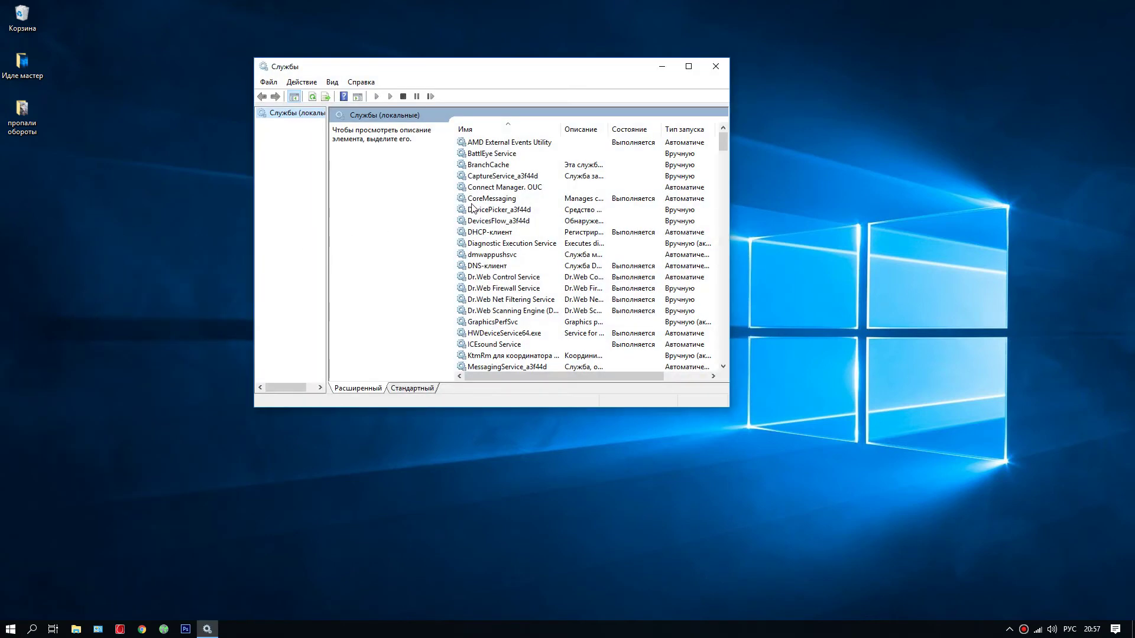
left_click_drag(494, 68, 387, 73)
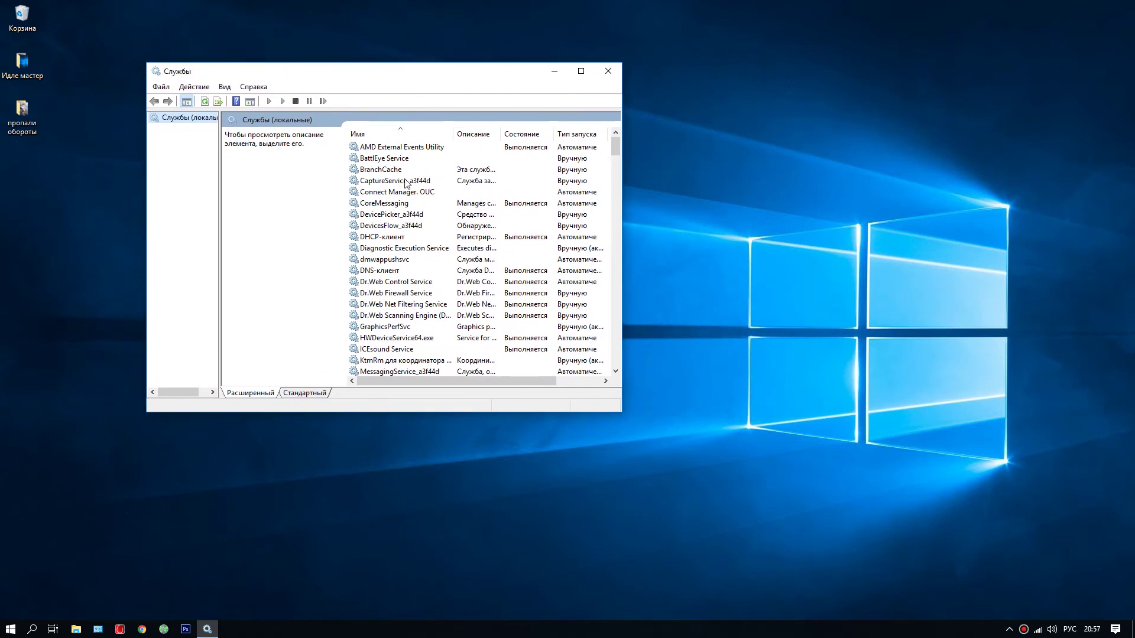
Check the startup type of the Superfetch service in its properties, then leave them without changes.
scroll(418, 227, "down", 1)
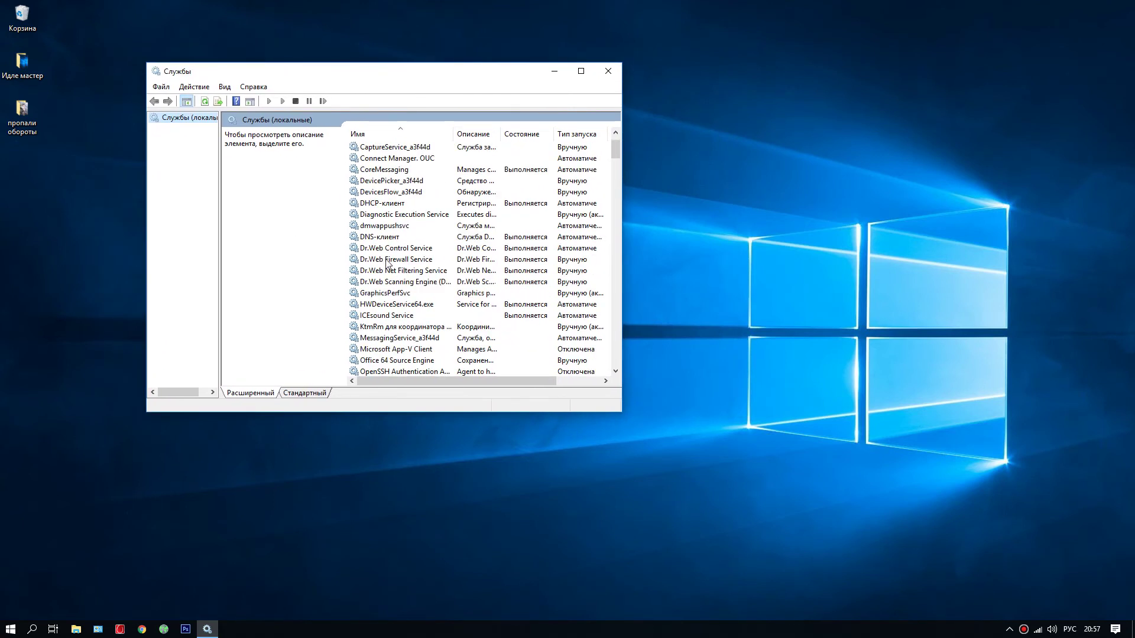
scroll(403, 266, "down", 3)
scroll(395, 306, "down", 1)
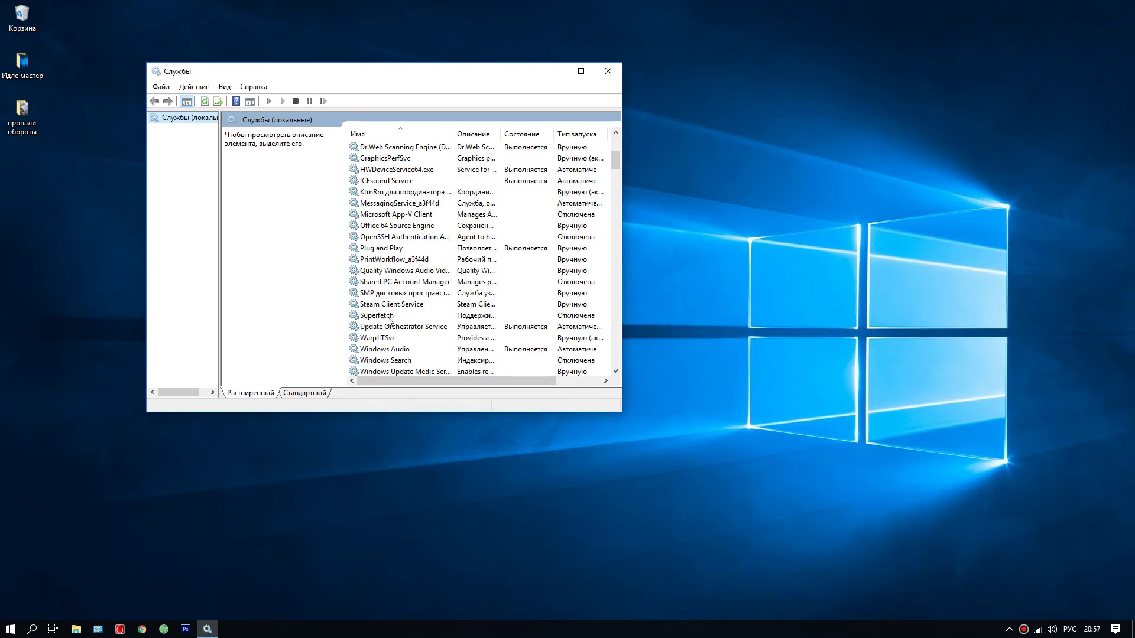
left_click(377, 317)
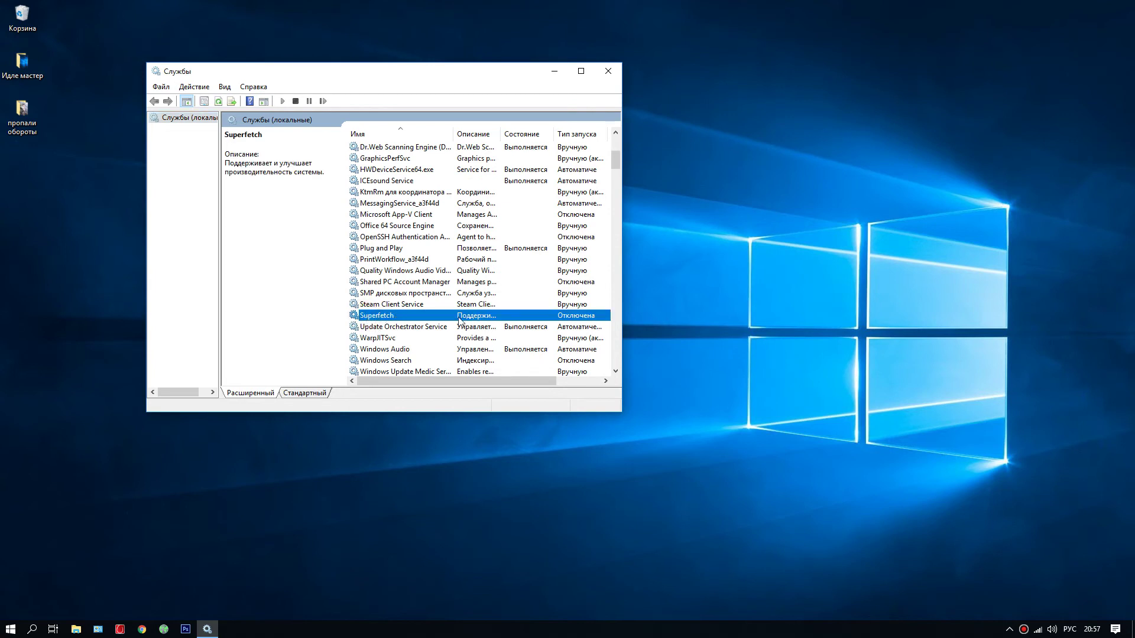
right_click(470, 320)
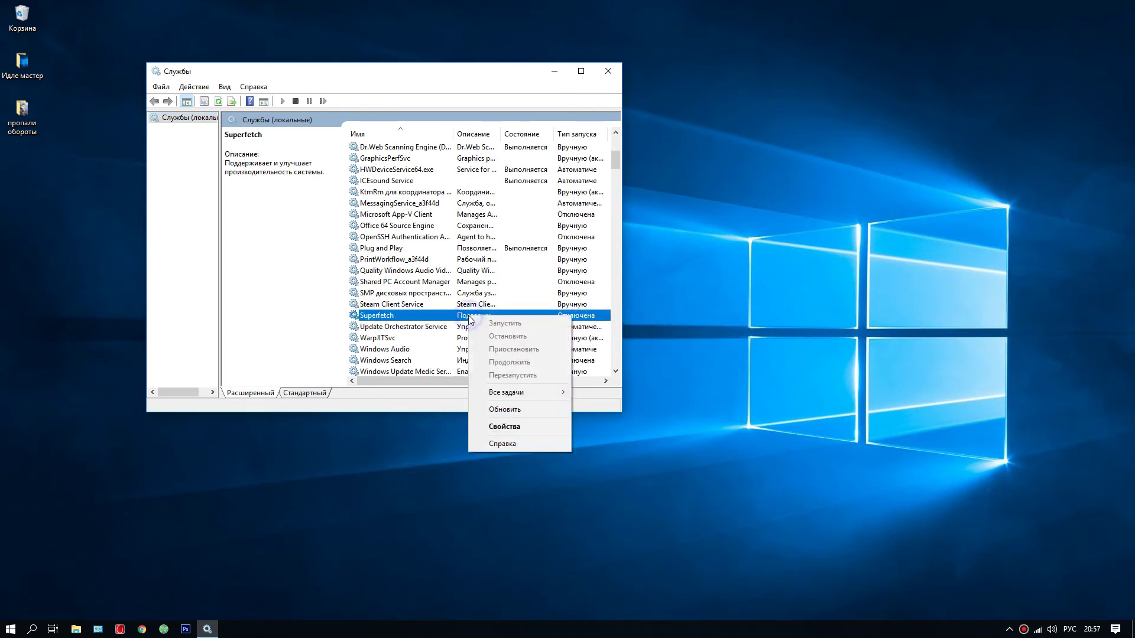
left_click(510, 427)
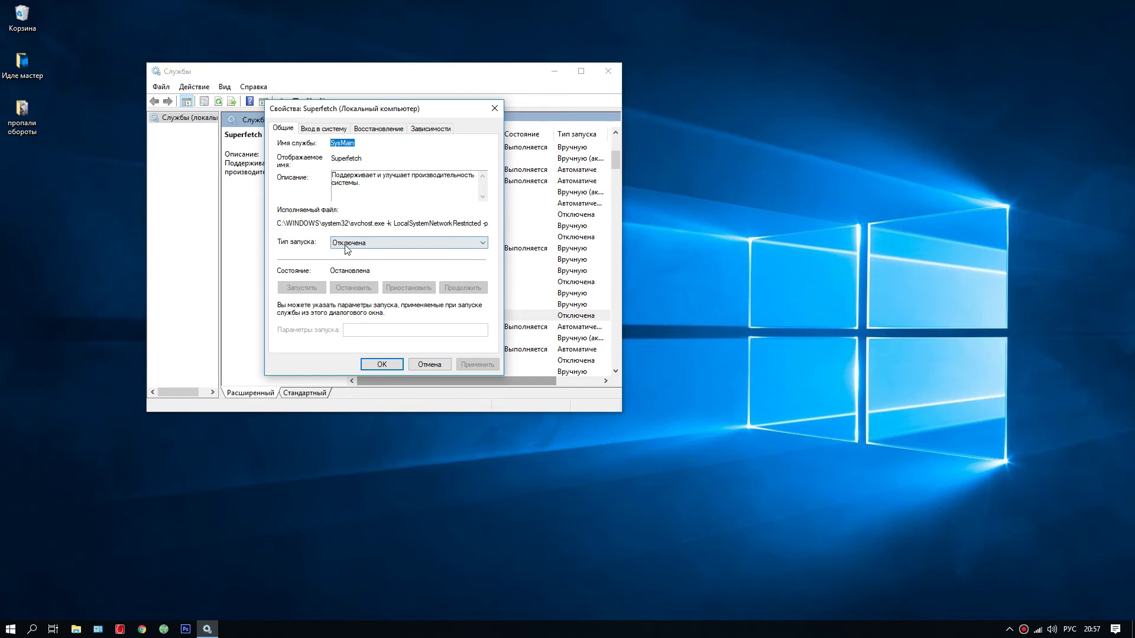
left_click(423, 363)
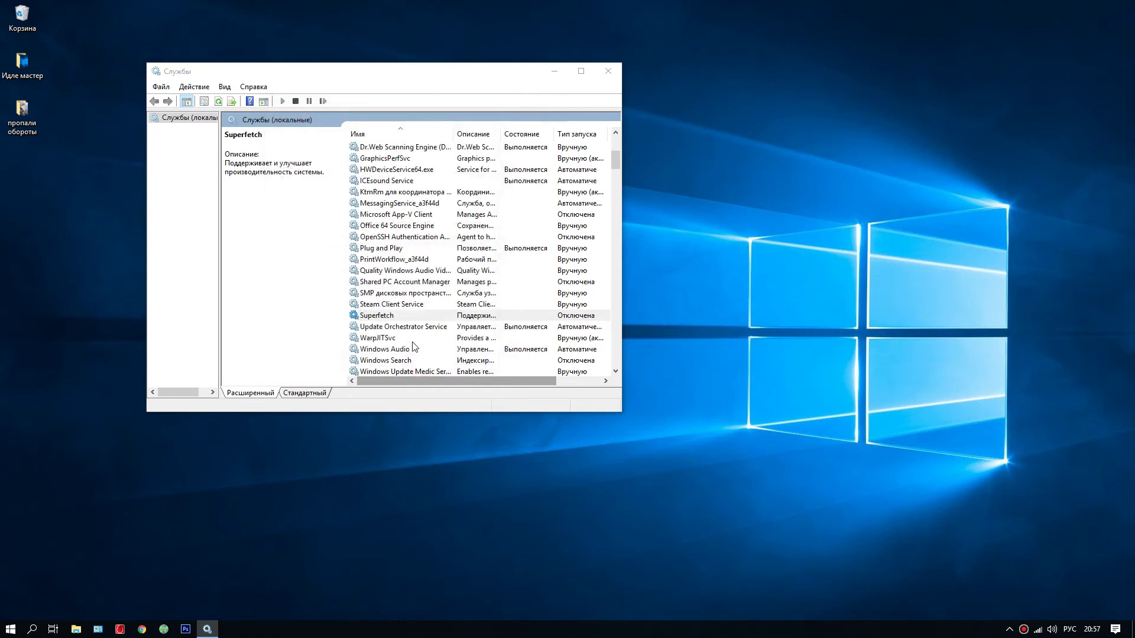
Review the Update Orchestrator Service, Xbox Game Monitoring, Xbox Accessory Management Service and Windows Search entries in the services list.
right_click(462, 329)
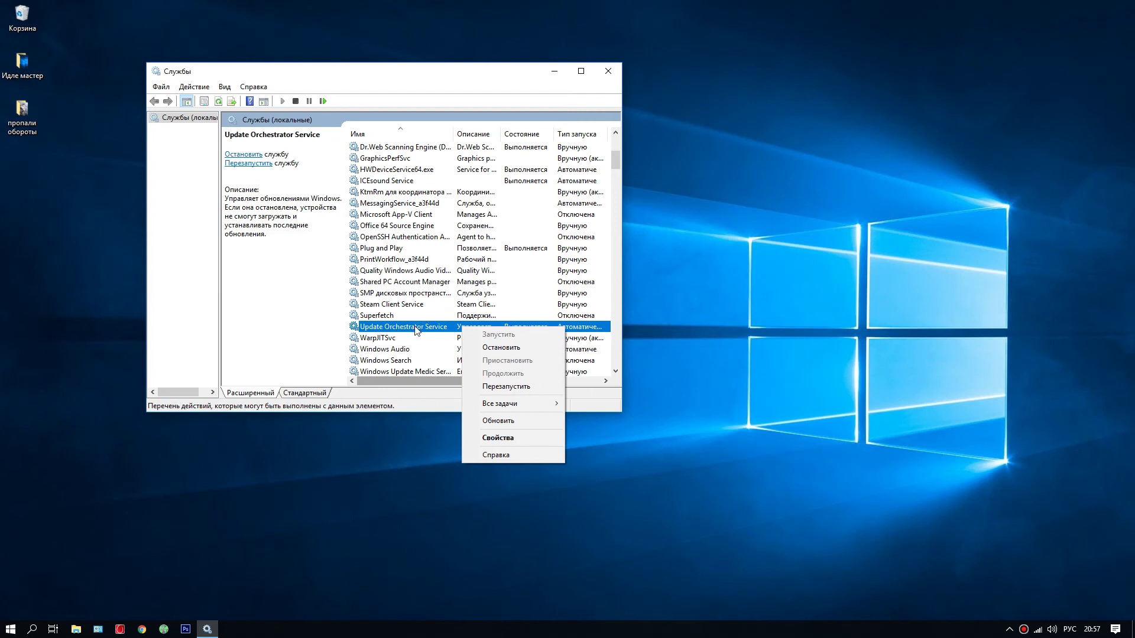
left_click(415, 331)
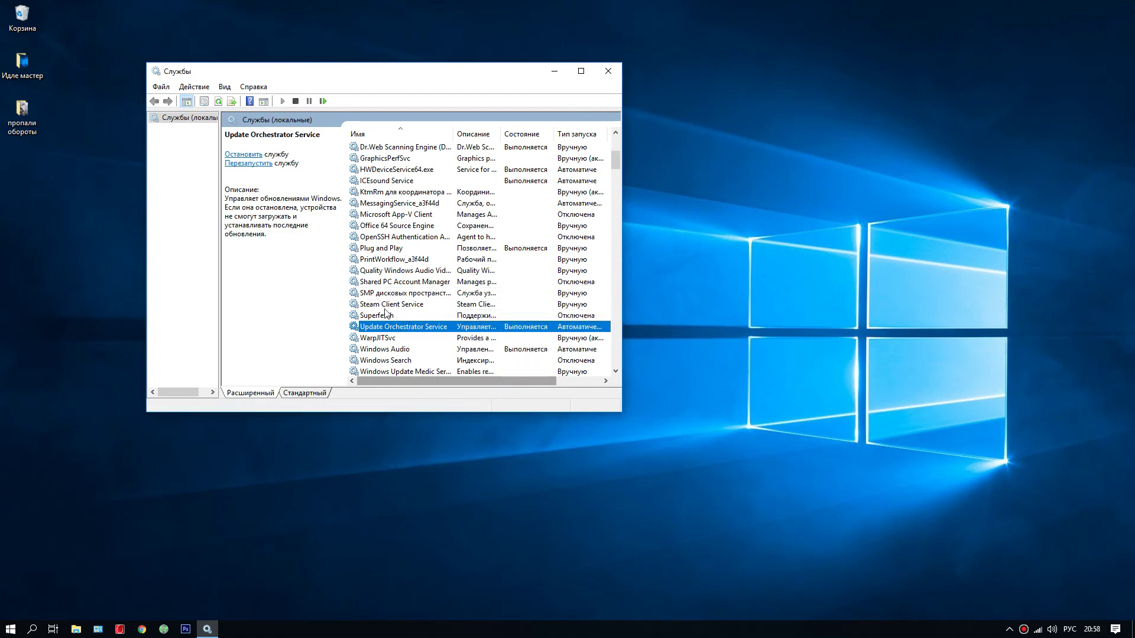
scroll(420, 314, "down", 2)
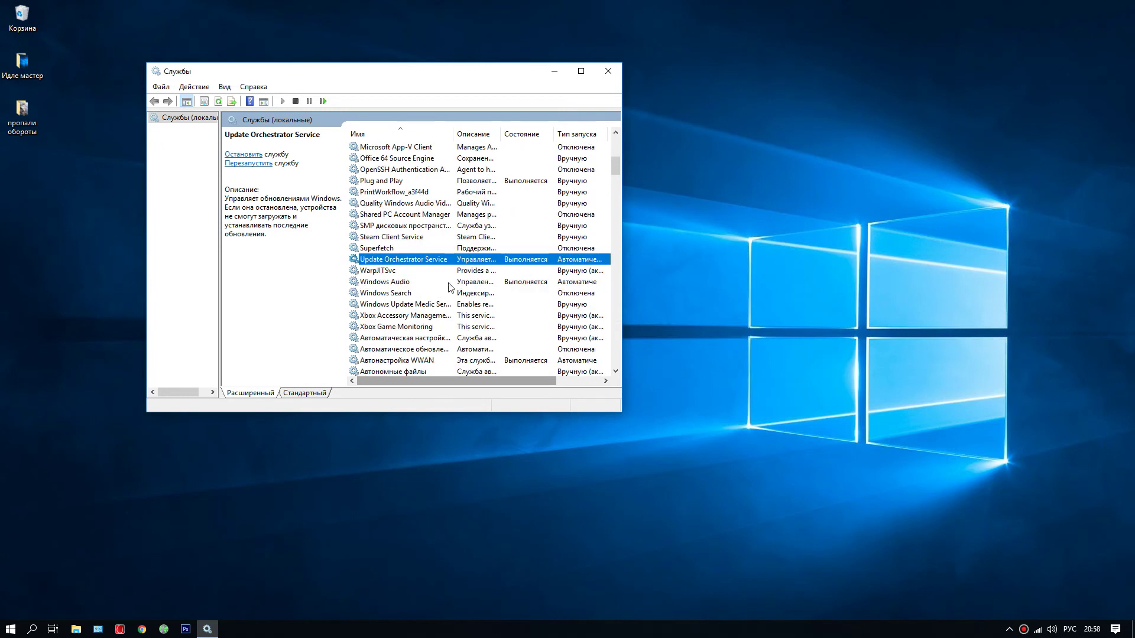
scroll(425, 282, "down", 1)
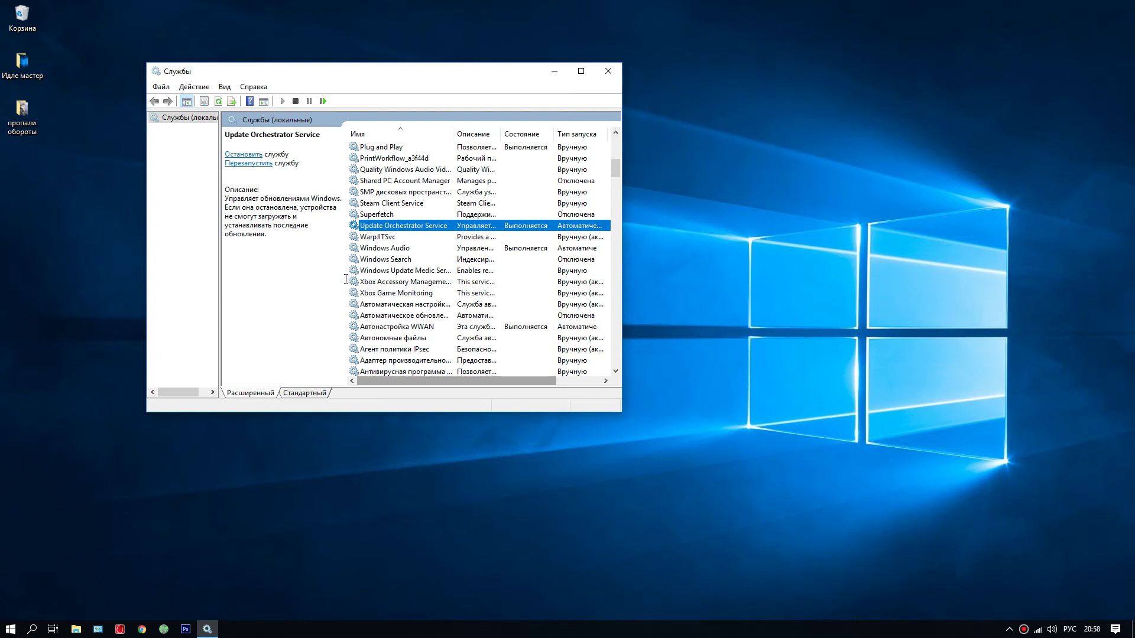
left_click(461, 281)
left_click(379, 294)
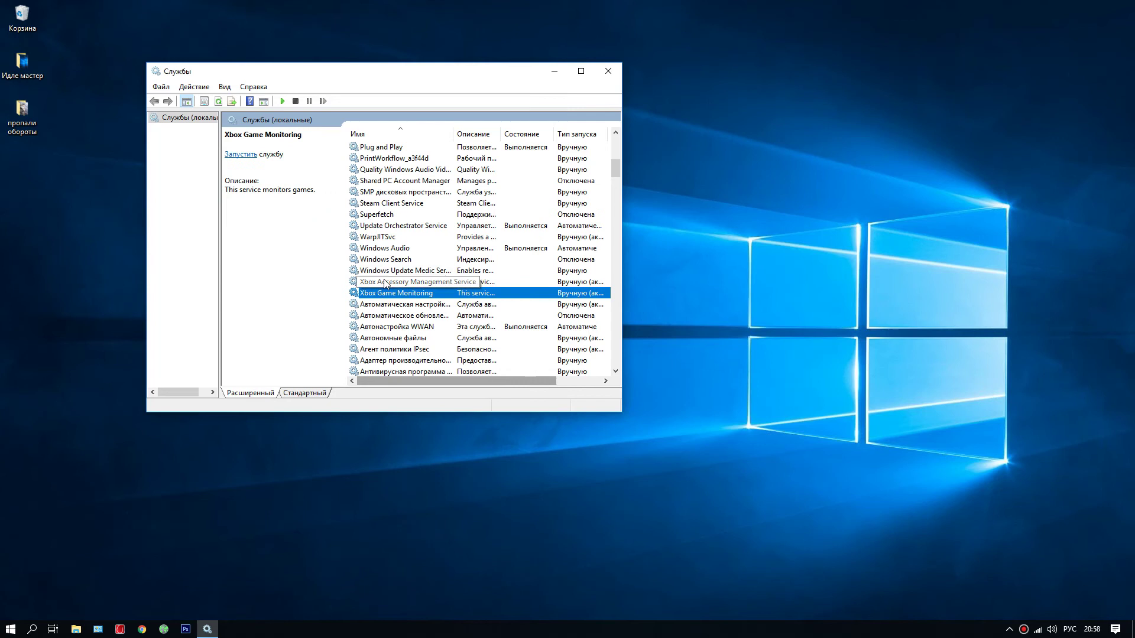
left_click(383, 282)
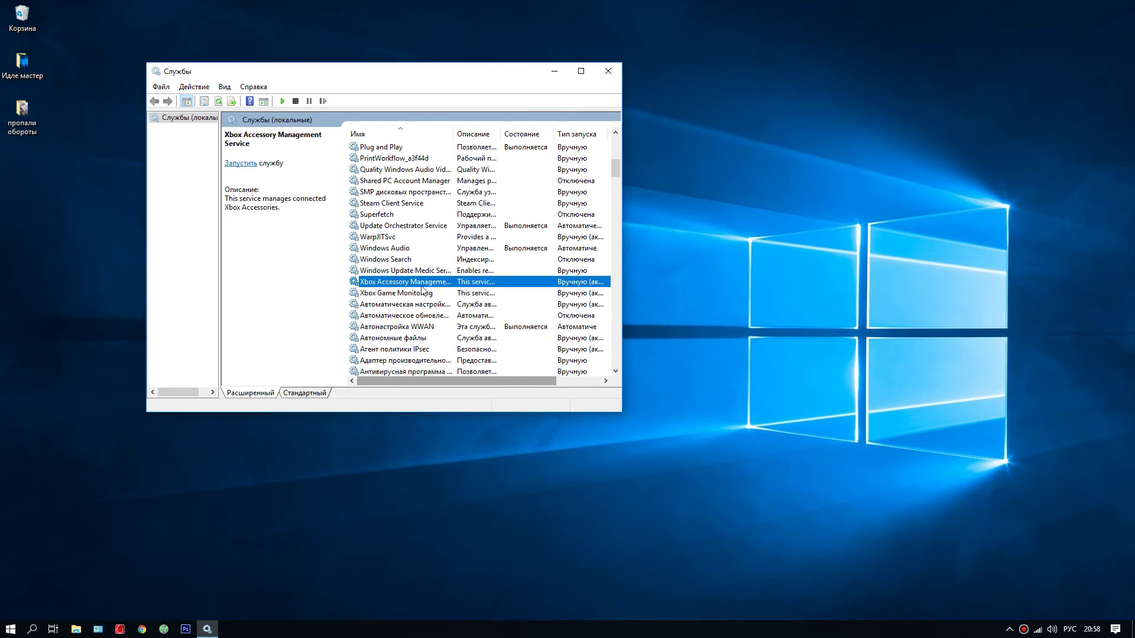
left_click(394, 260)
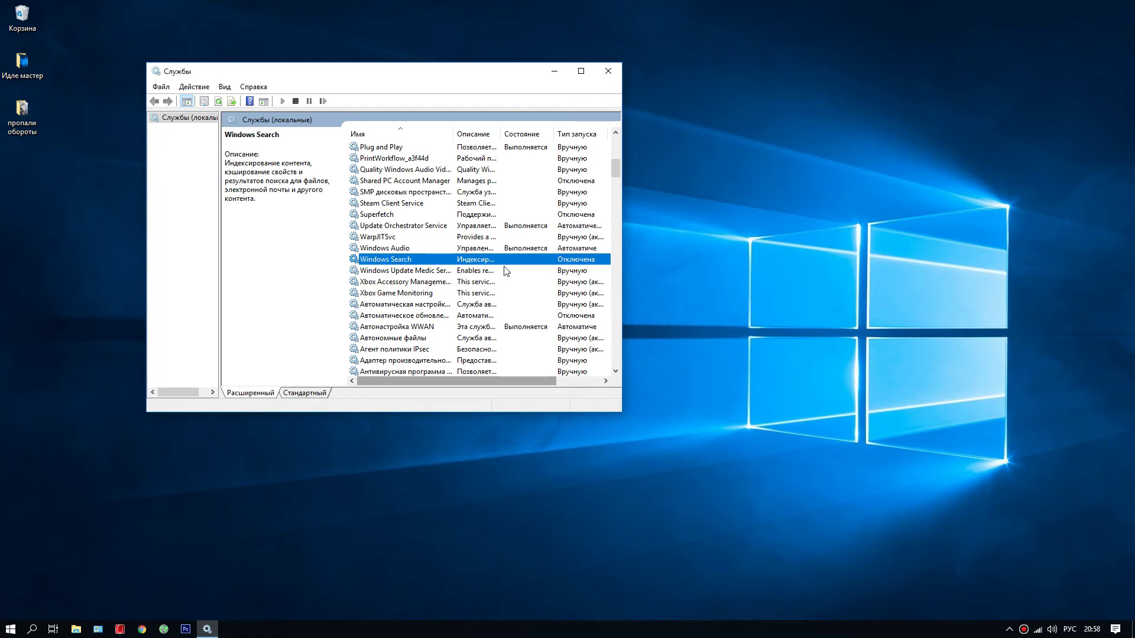
Stop the Центр обновления Windows service near the end of the services list.
scroll(503, 293, "down", 2)
scroll(482, 302, "down", 1)
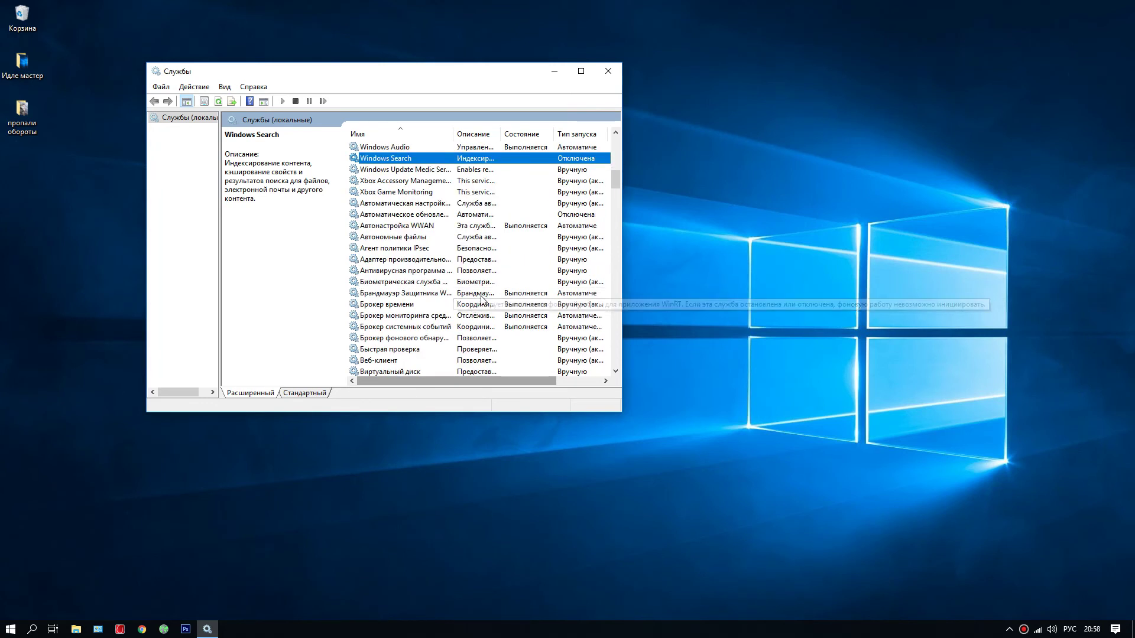
scroll(482, 301, "down", 15)
scroll(485, 282, "down", 15)
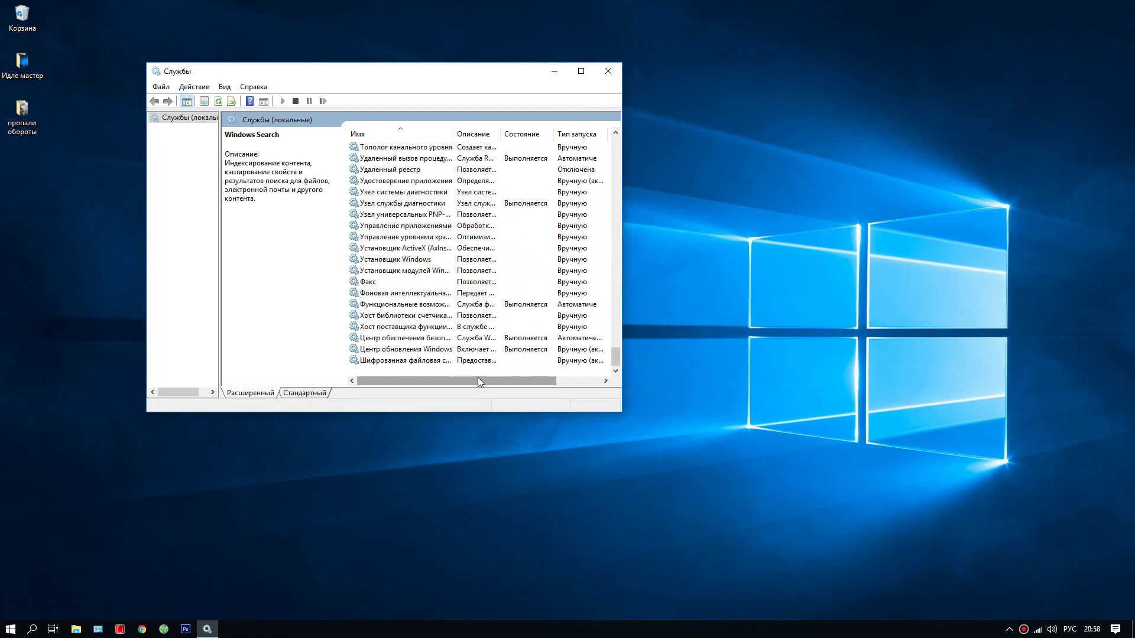
left_click(416, 353)
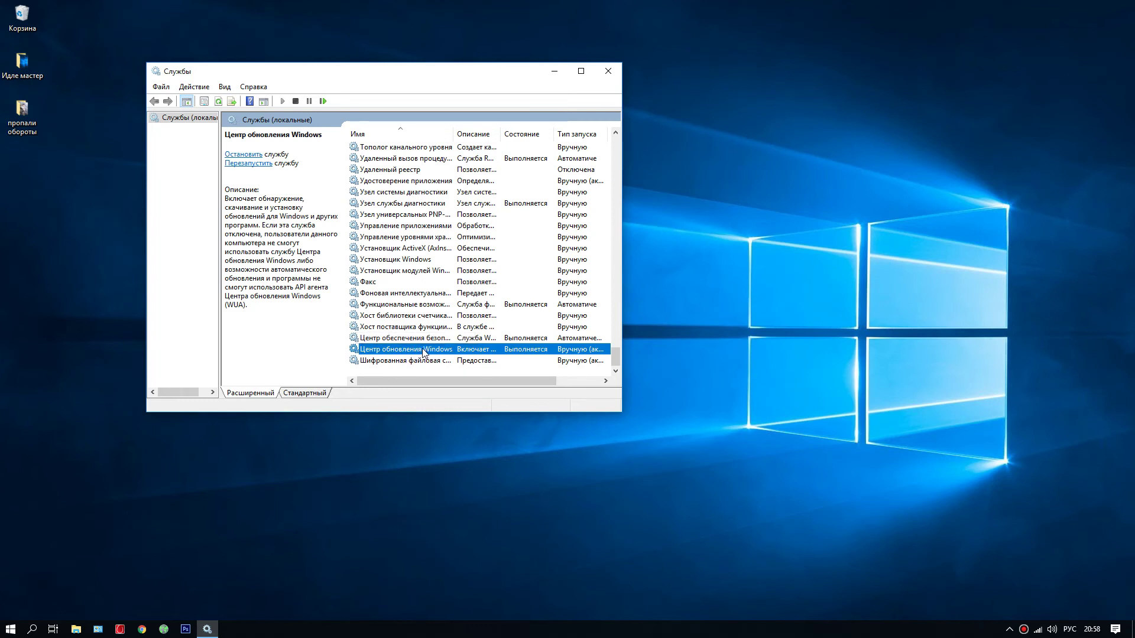
right_click(436, 353)
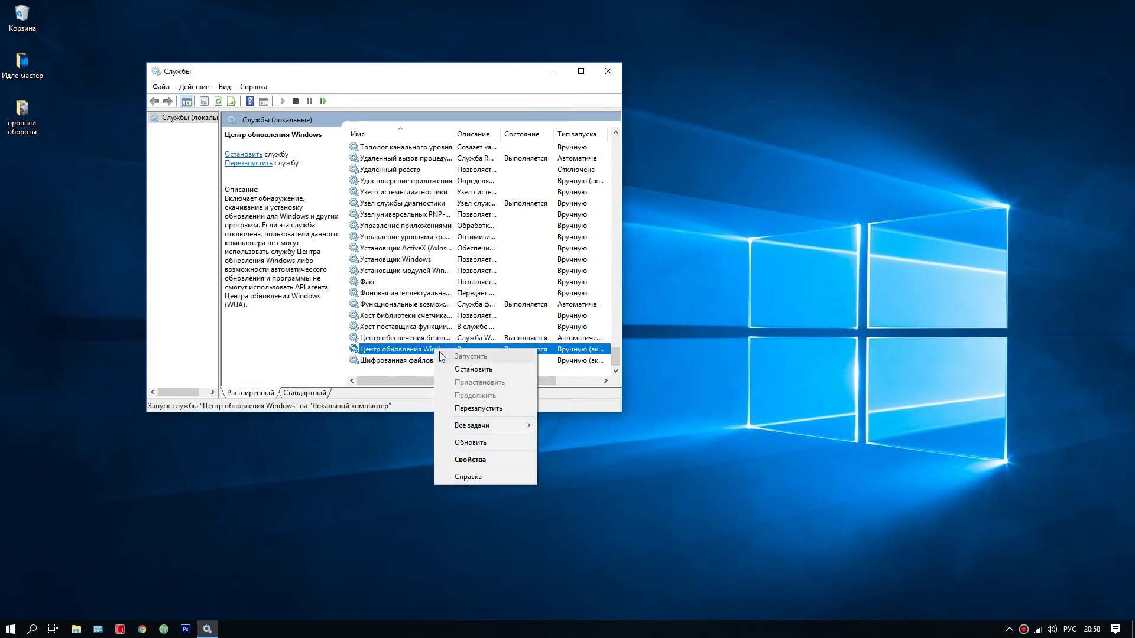
left_click(467, 370)
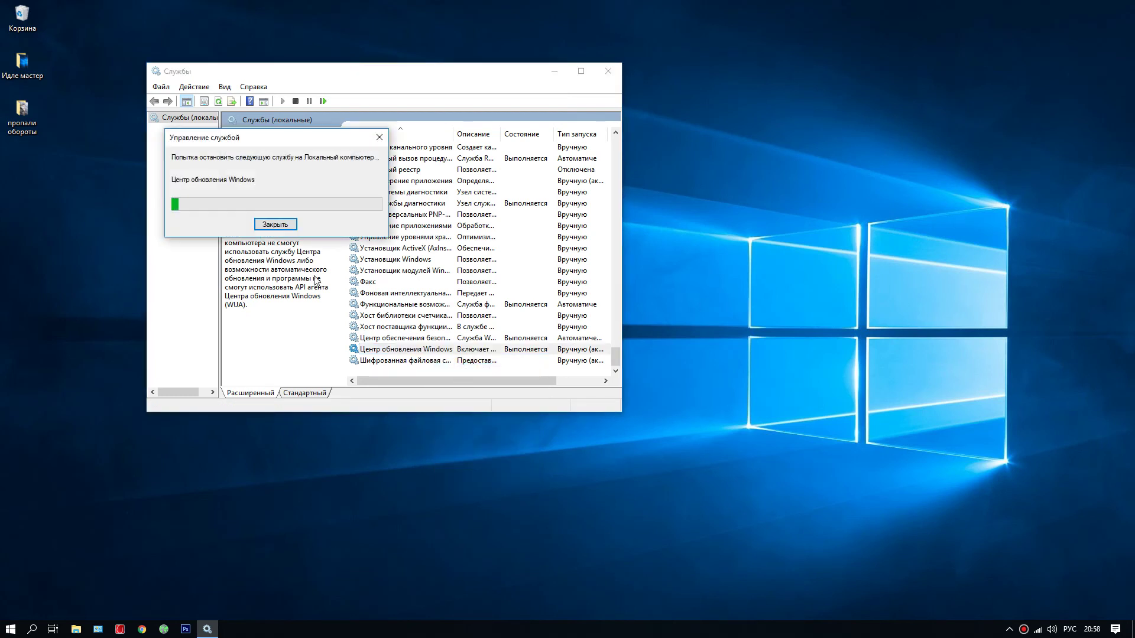
Set the startup type of the Центр обновления Windows service to Отключена and apply the change.
right_click(409, 350)
left_click(452, 462)
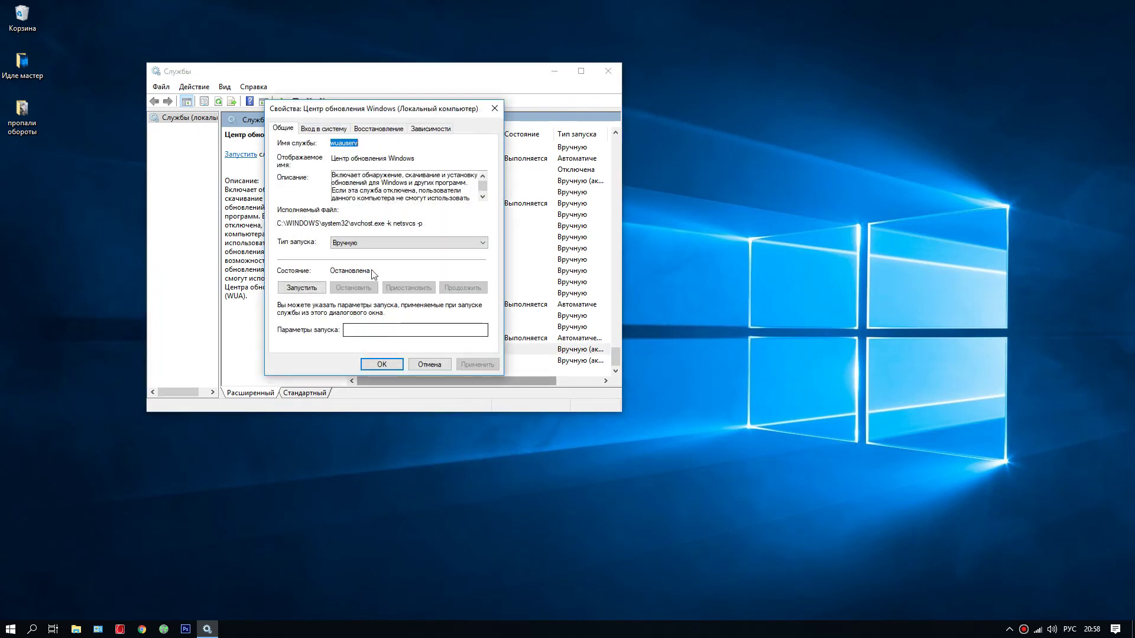
left_click(414, 243)
left_click(349, 277)
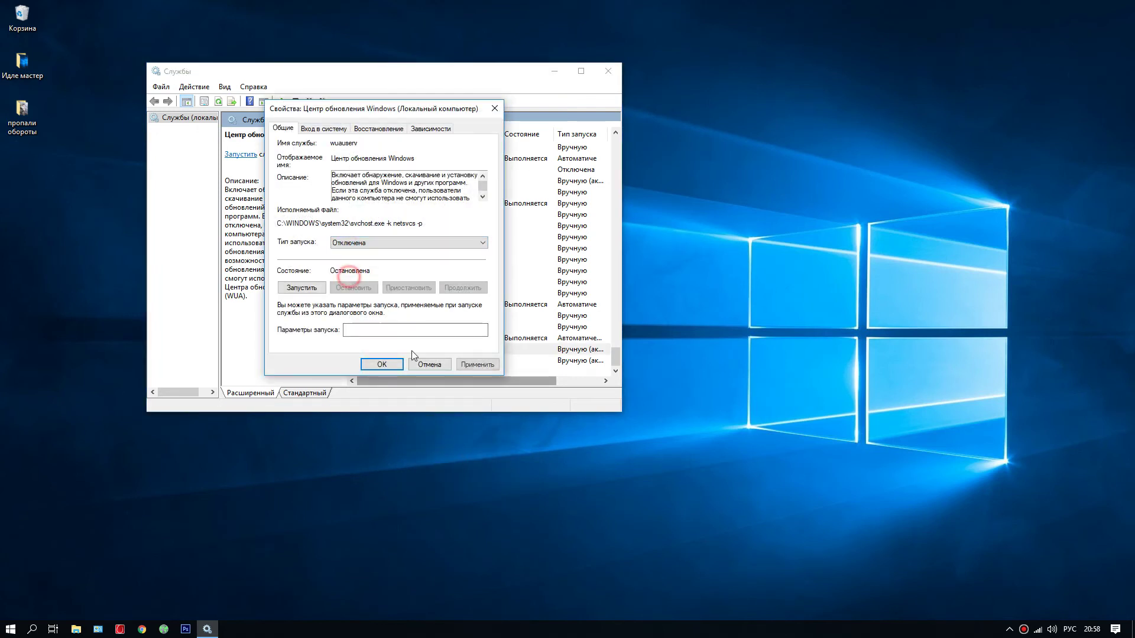
left_click(477, 364)
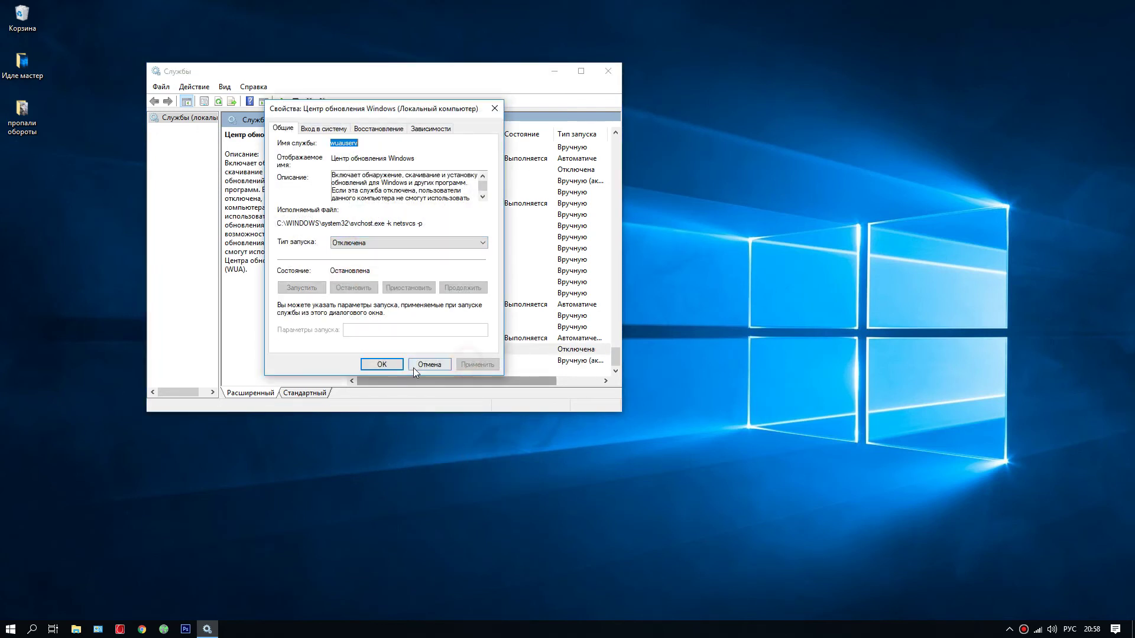
left_click(379, 364)
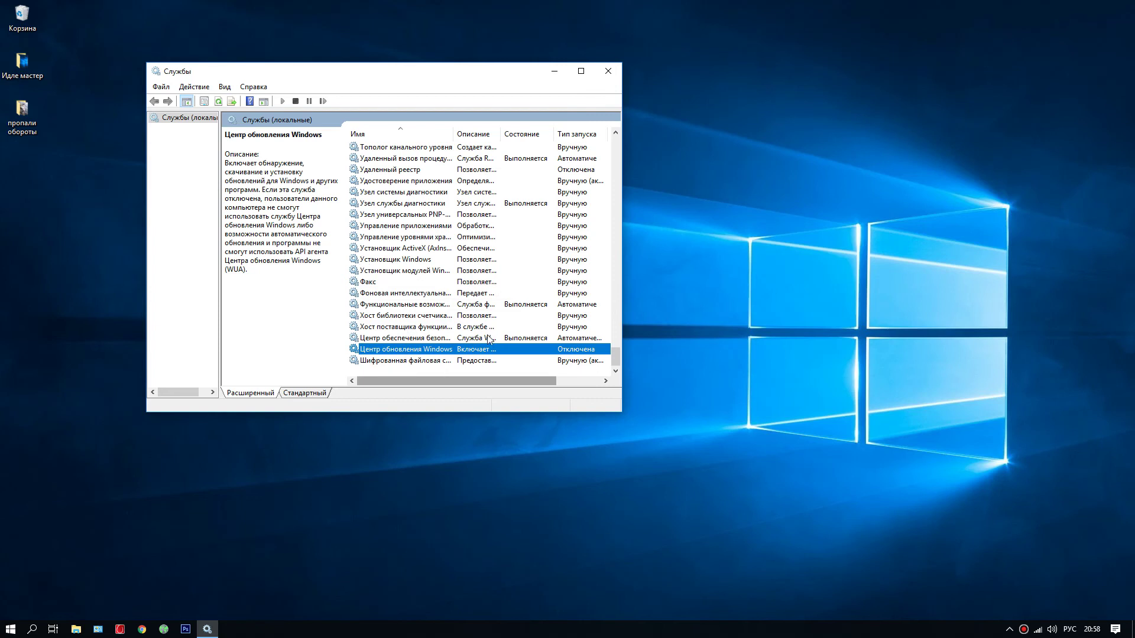
Review the Брокер времени, Брокер мониторинга среды выполнения System Guard and Брокер системных событий services, then close the Службы console.
left_click_drag(616, 357, 630, 144)
scroll(385, 243, "down", 10)
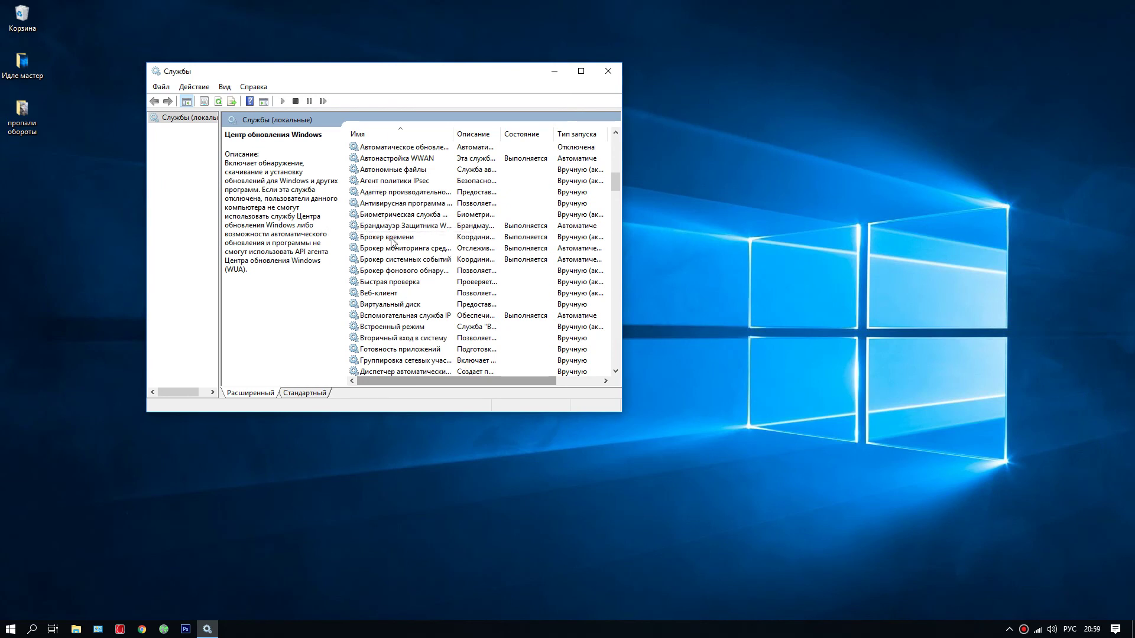
left_click(377, 237)
left_click(381, 248)
left_click(378, 237)
left_click(384, 248)
left_click(386, 260)
left_click(387, 249)
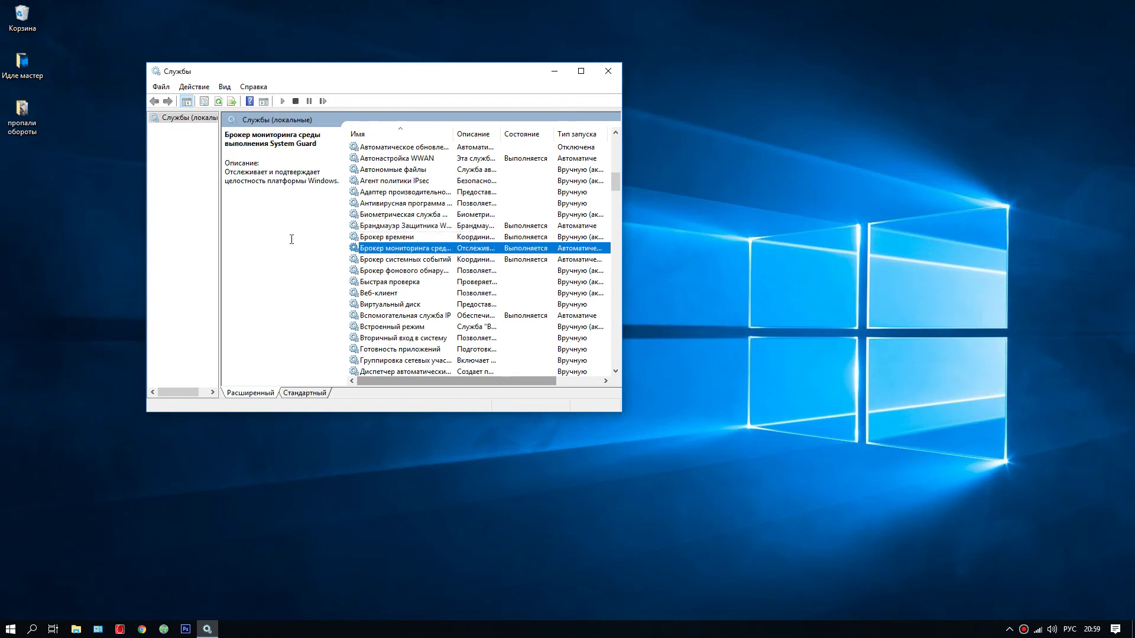
left_click(607, 70)
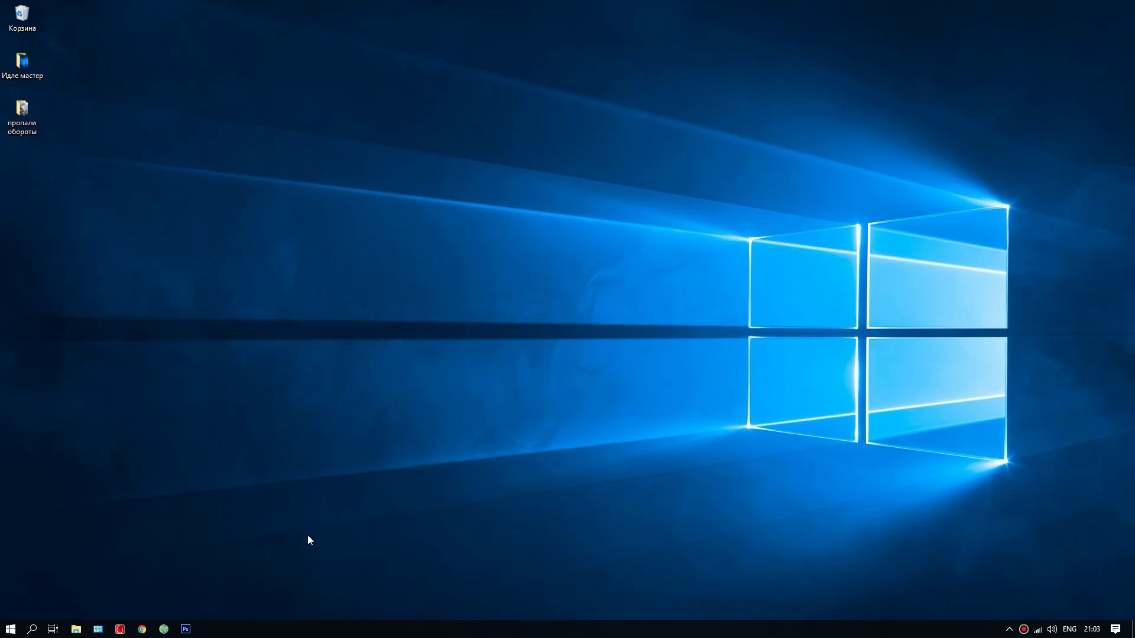
Check the CPU, memory and disk load of the running processes in Диспетчер задач, then close it.
right_click(332, 622)
left_click(370, 582)
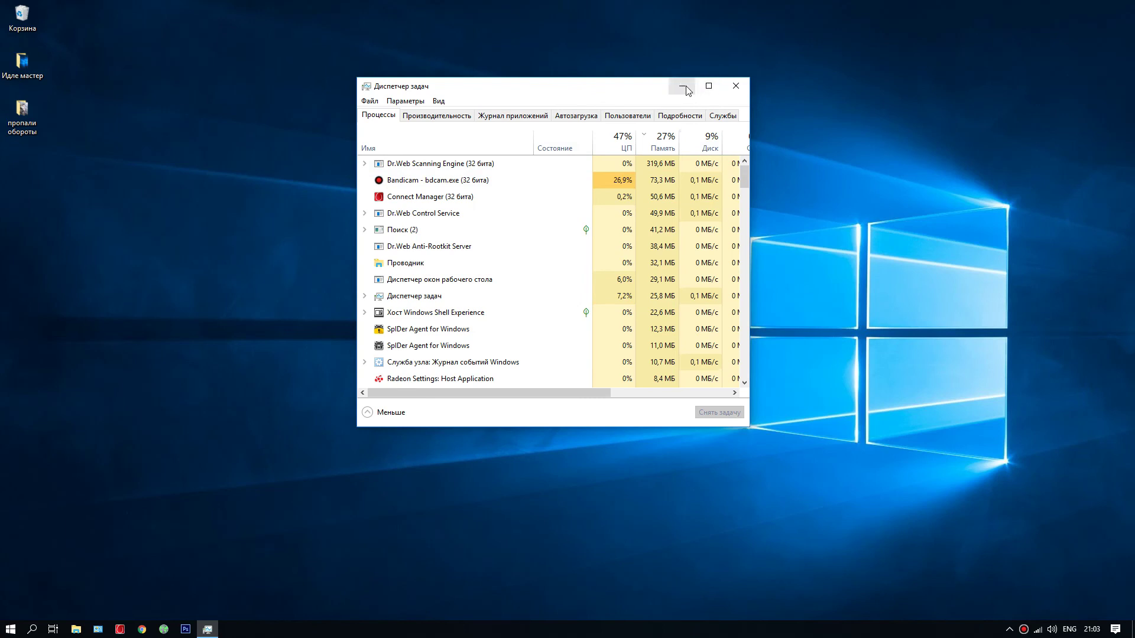
left_click(735, 87)
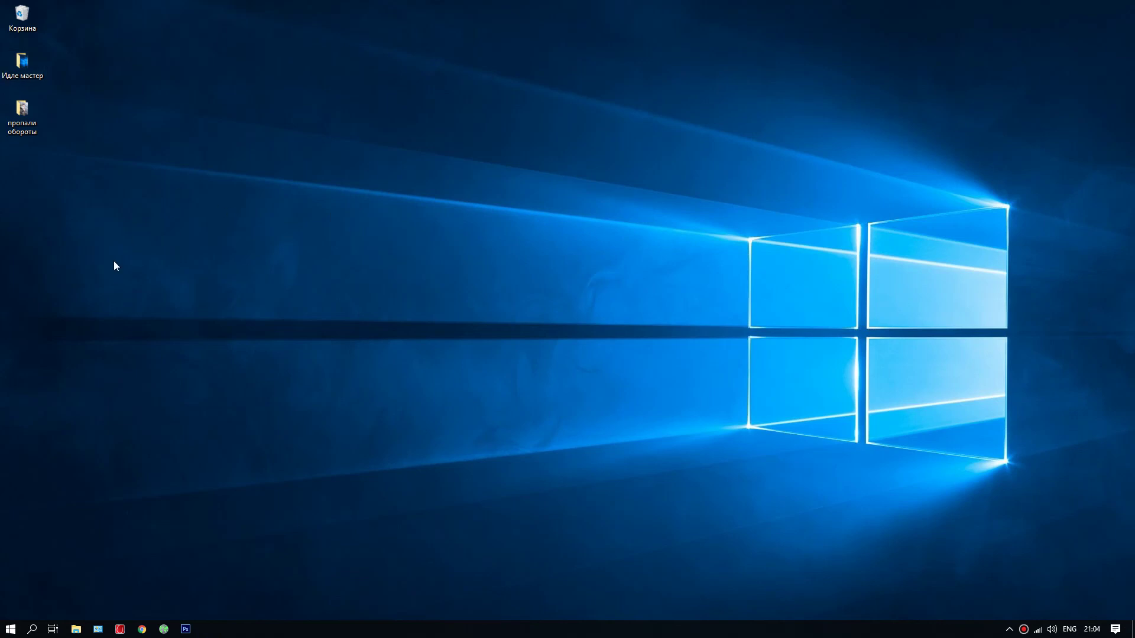
left_click(10, 629)
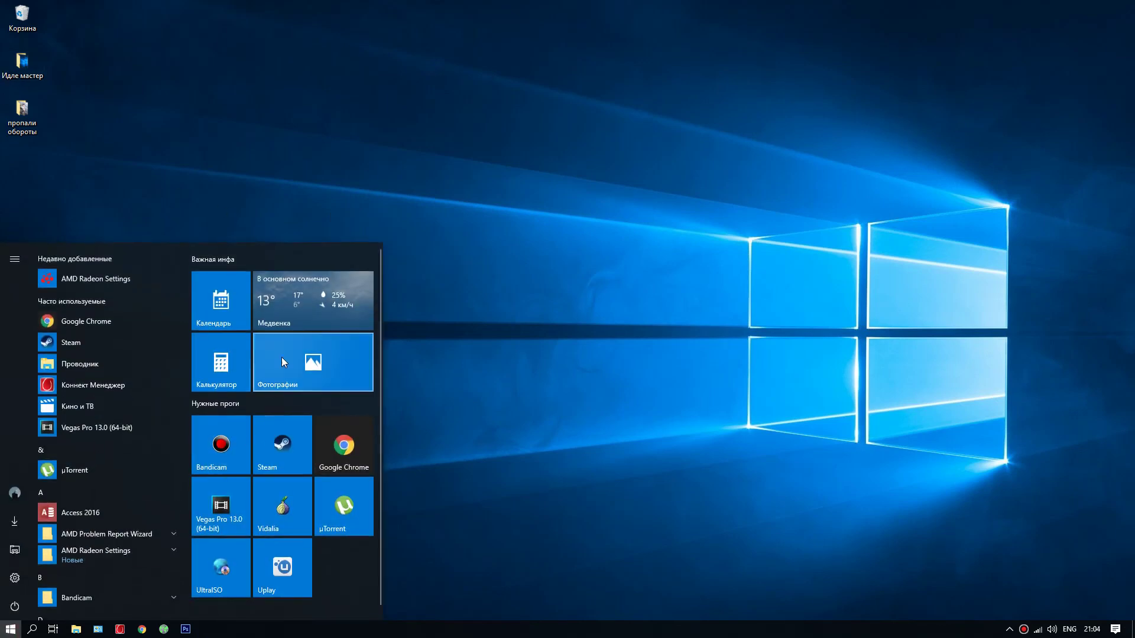
left_click(198, 187)
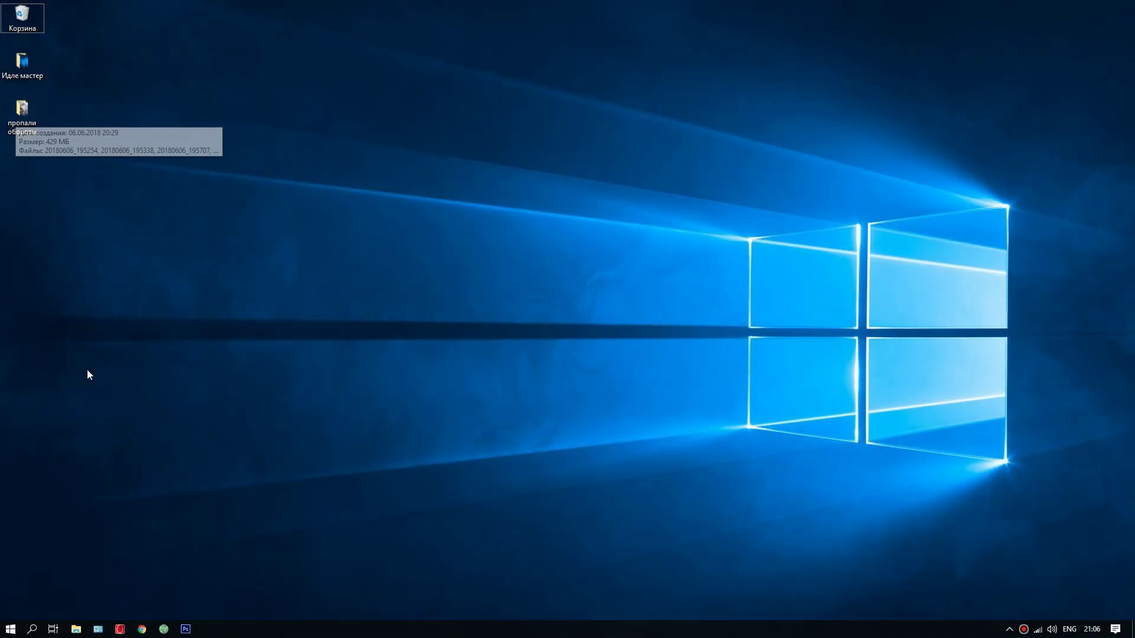
Open Windows Settings and go to the Обновление и безопасность section.
left_click(17, 621)
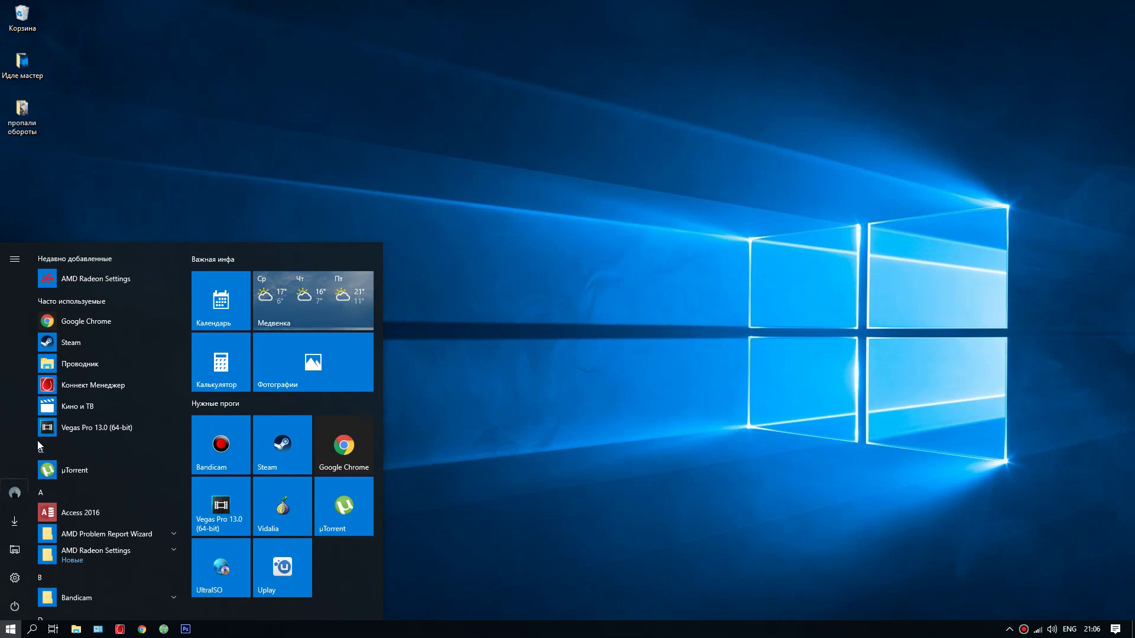
left_click(14, 578)
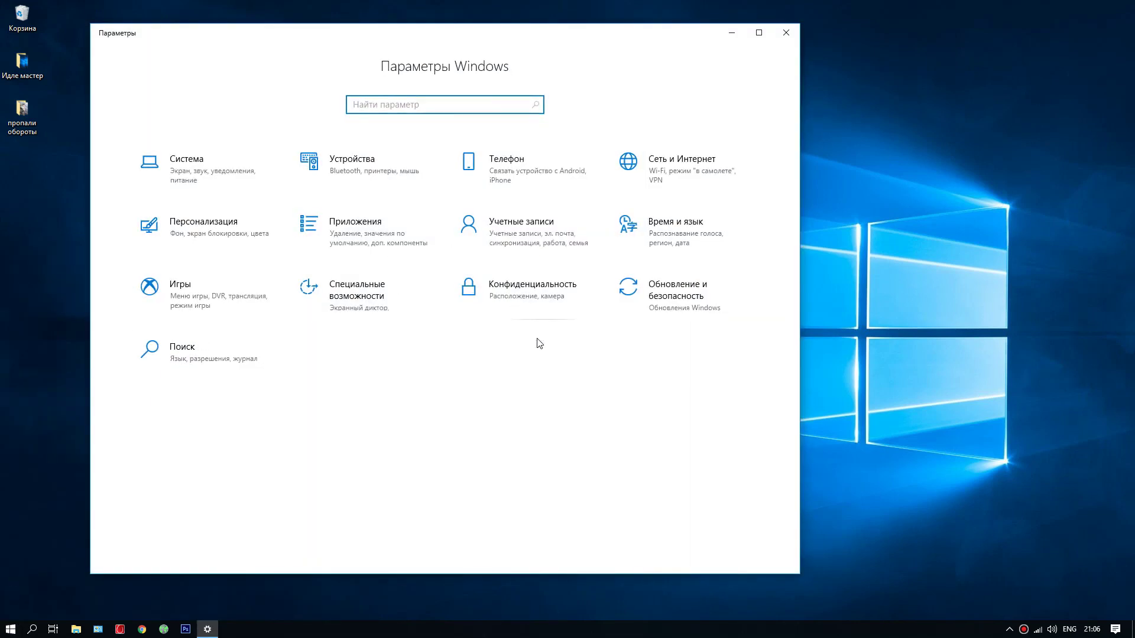
left_click(656, 299)
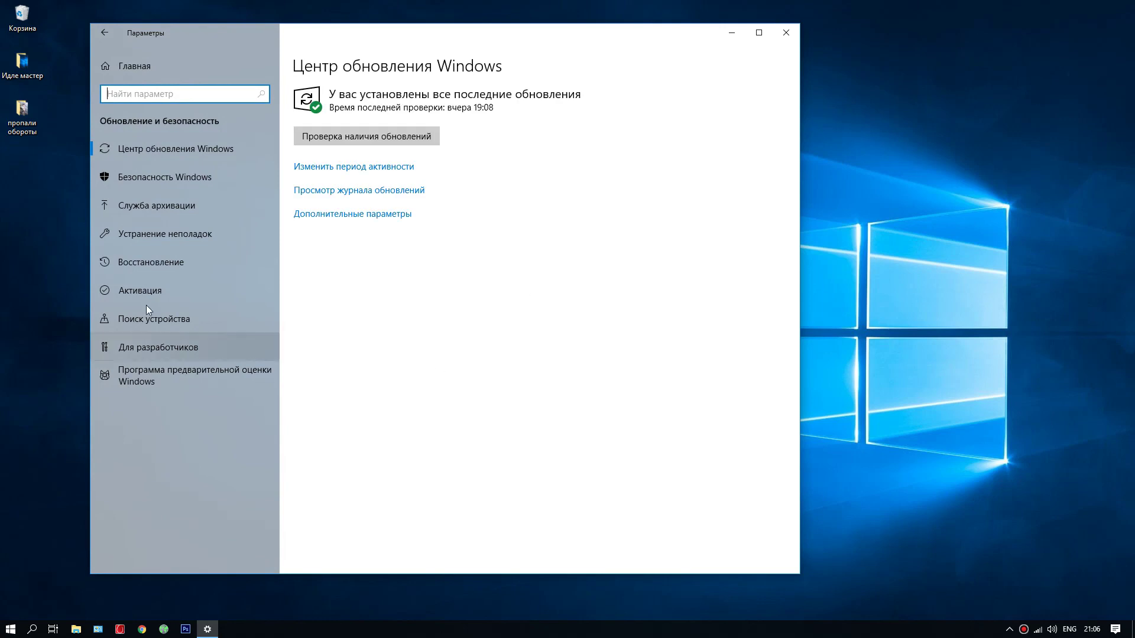
Examine the rollback to the previous Windows 10 version under Восстановление, including the reason «Предыдущие сборки кажутся более быстрыми», without carrying it out.
left_click(143, 261)
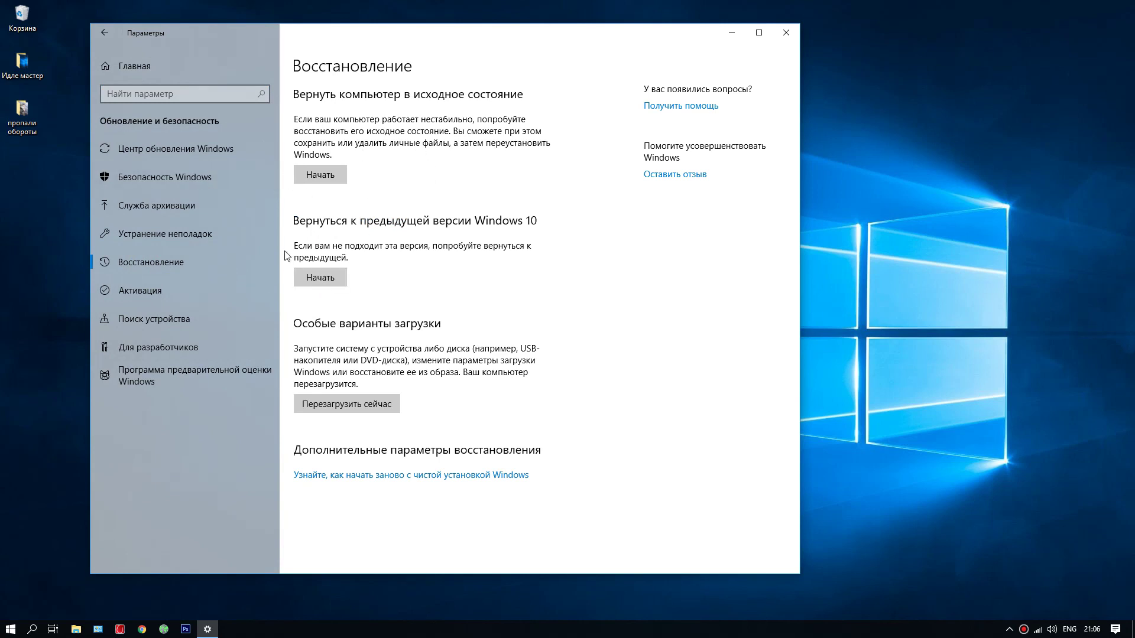
left_click(324, 285)
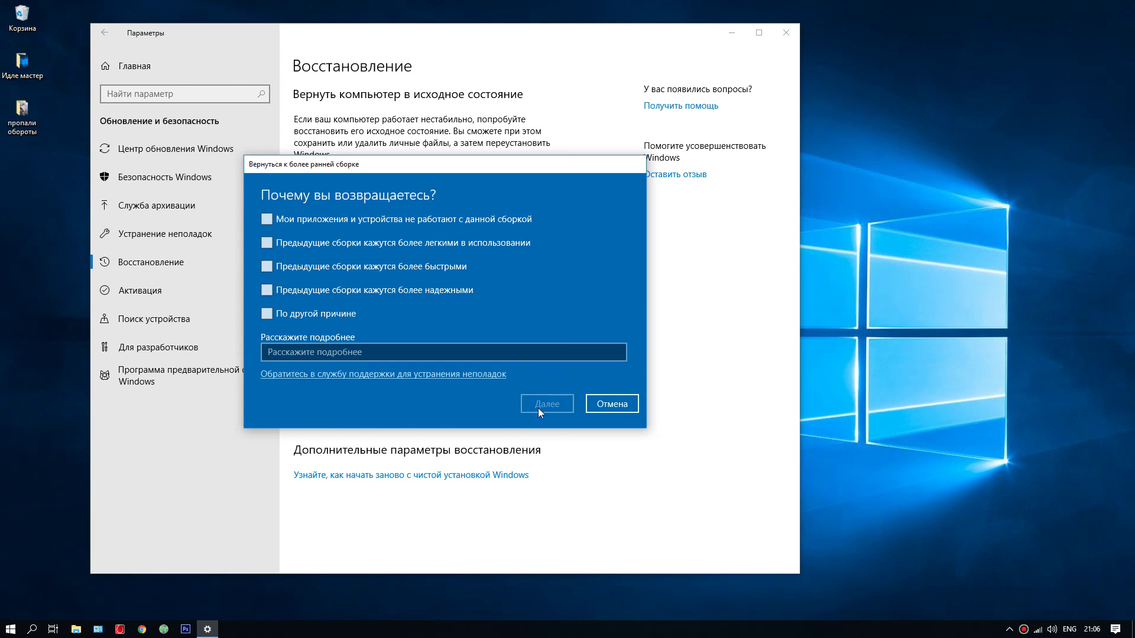
left_click(266, 268)
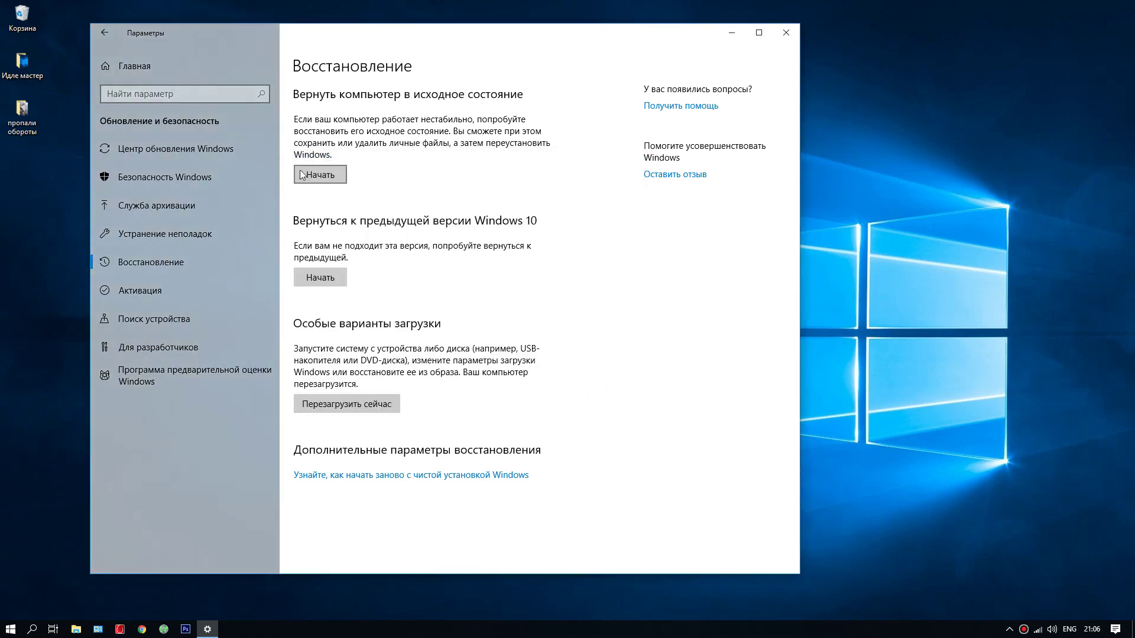
View the options for returning the computer to its initial state, cancel without choosing one, and close the Параметры window.
left_click(318, 176)
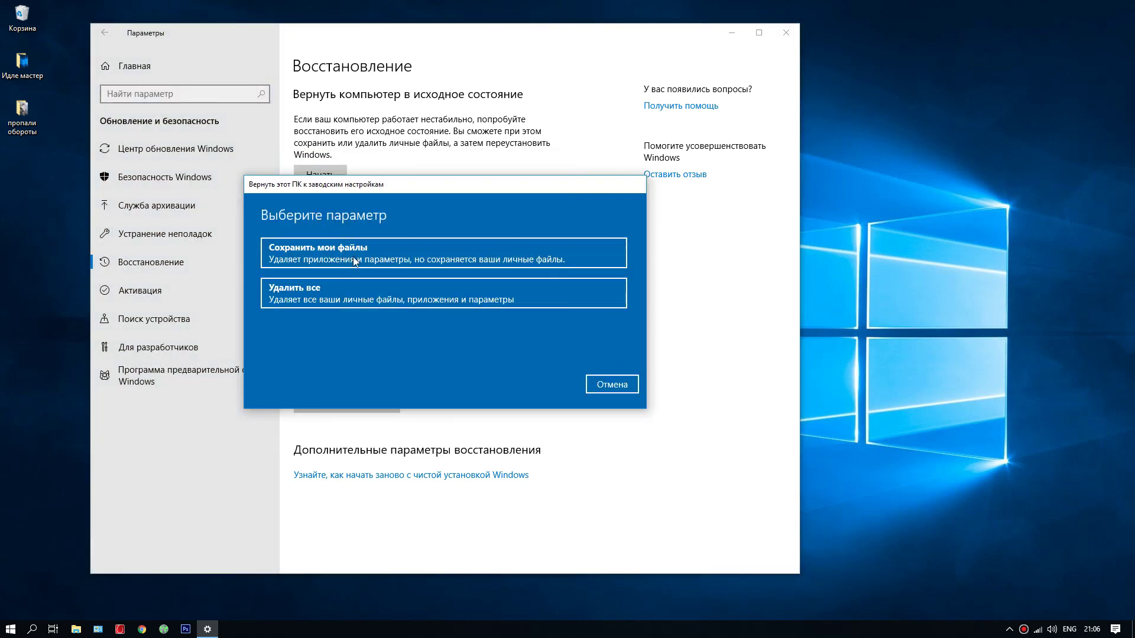
left_click(591, 384)
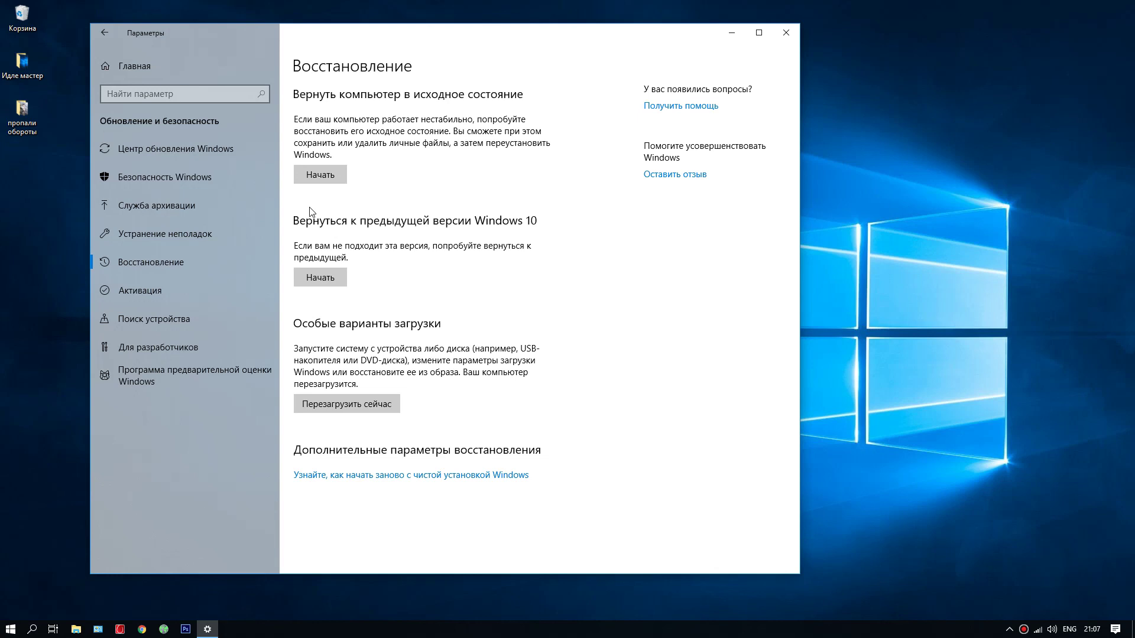
left_click(784, 34)
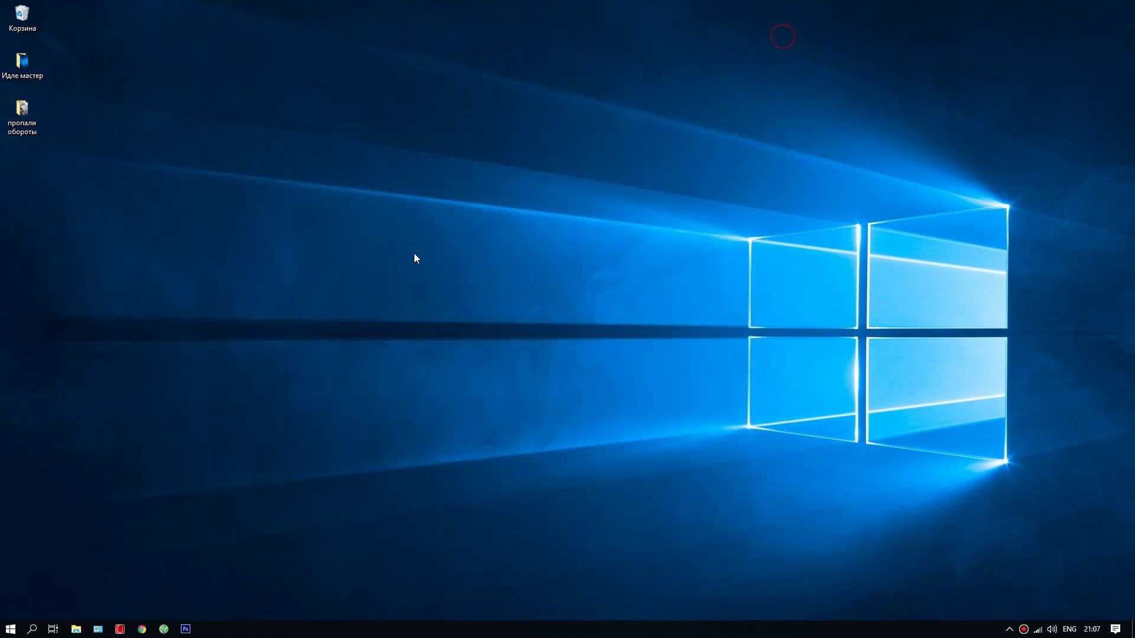